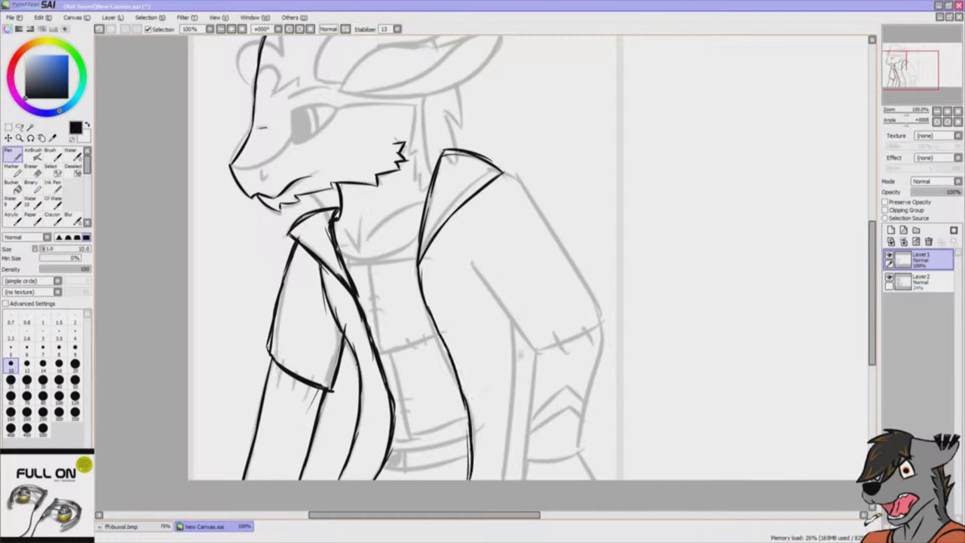
- Draw the forearm below the character's right-hand sleeve, with its cuff line and chevron stripes
key(ctrl+y)
key(e)
key(ctrl+y)
key(e)
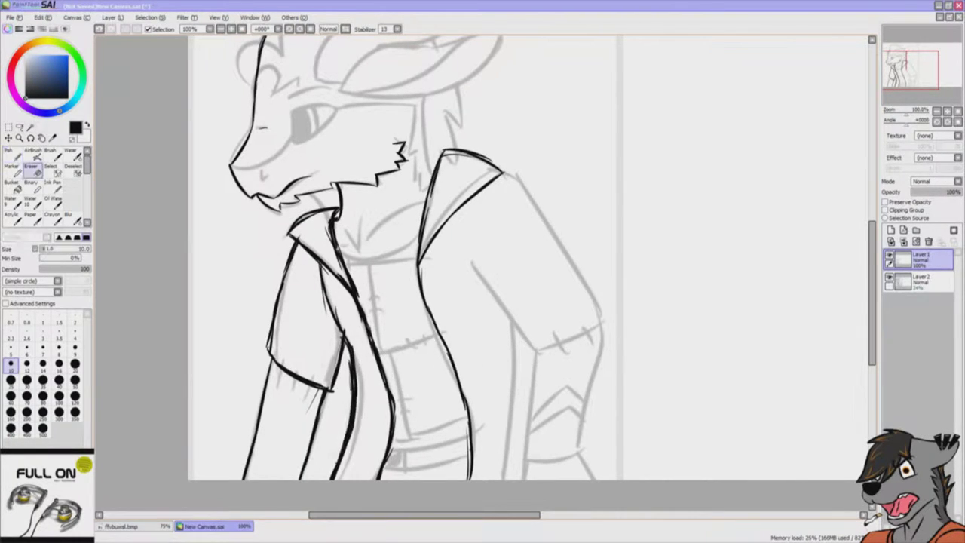
drag(526, 353, 522, 463)
drag(522, 466, 586, 455)
drag(527, 424, 586, 398)
drag(603, 321, 590, 451)
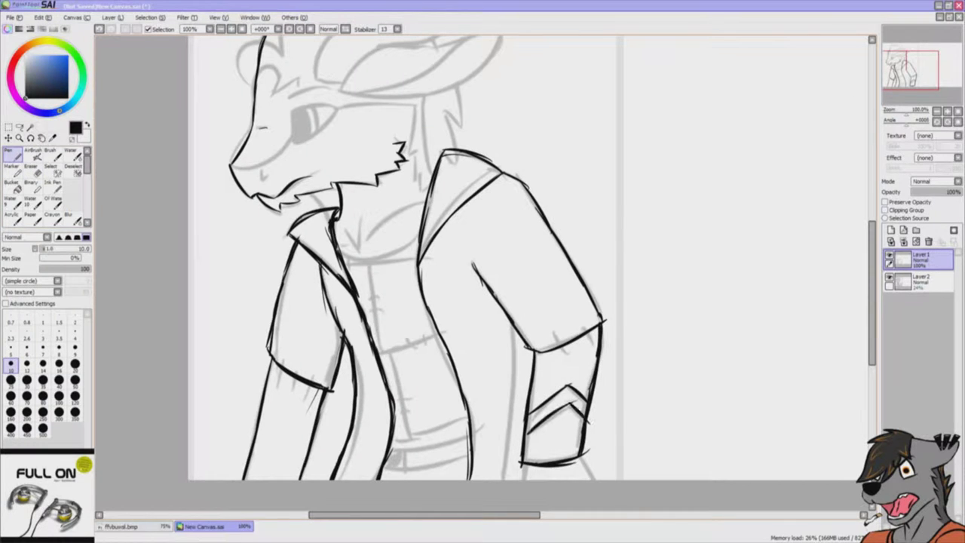
- Draw the shirt's centre seam and cross seams between the open jacket edges, along with the belt lines
drag(372, 253, 381, 353)
drag(382, 353, 423, 432)
drag(390, 440, 473, 413)
drag(380, 304, 431, 291)
drag(413, 402, 467, 383)
drag(388, 451, 472, 436)
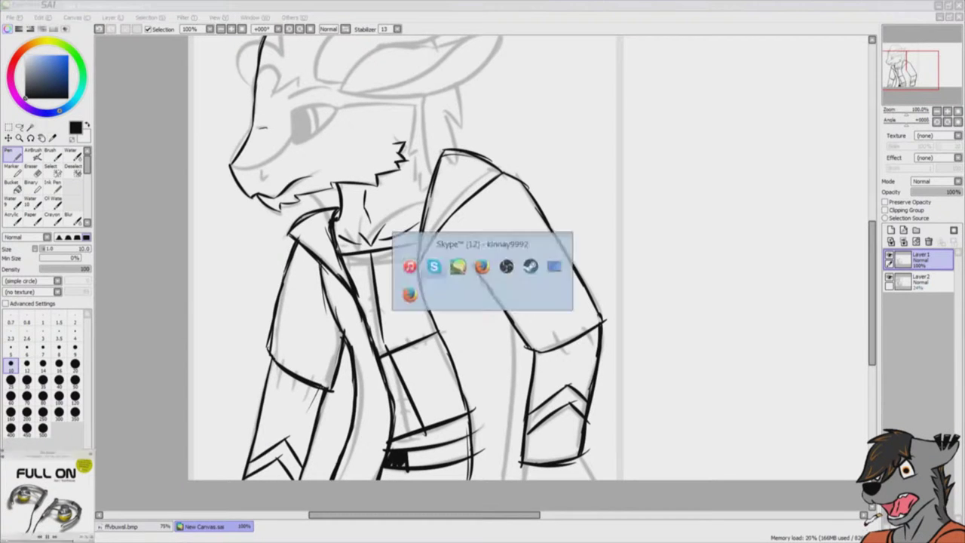
click(231, 303)
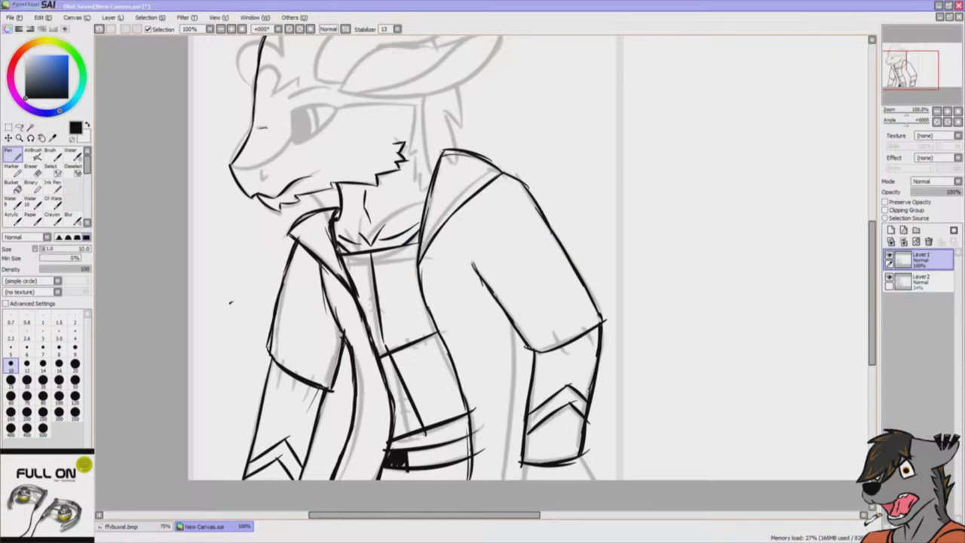
- Add a new layer above the existing line drawing for the head
scroll(528, 272, up, 3)
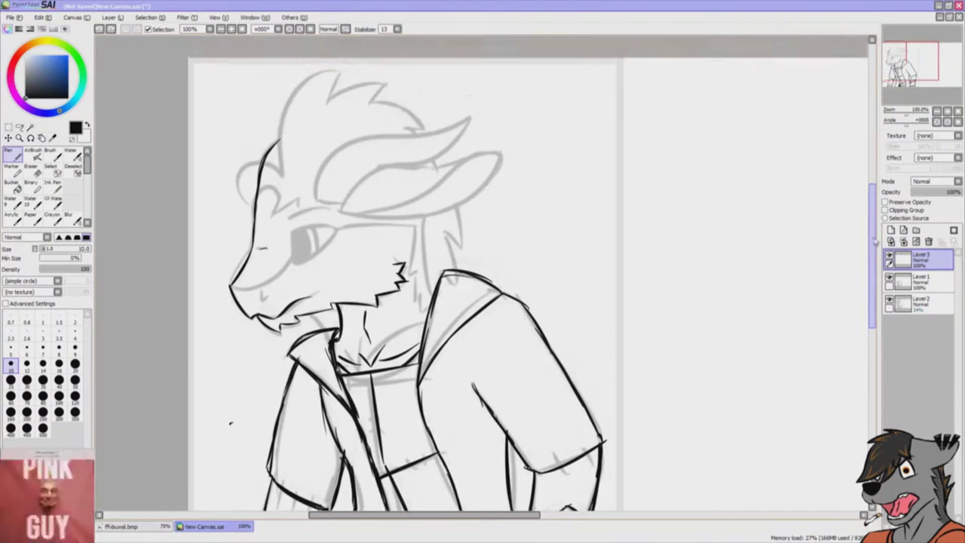
key(ctrl+shift+n)
key(alt+Tab)
mouse_move(579, 197)
mouse_down()
mouse_move(607, 151)
mouse_move(867, 151)
mouse_up()
drag(600, 283, 860, 339)
drag(648, 355, 792, 430)
key(Delete)
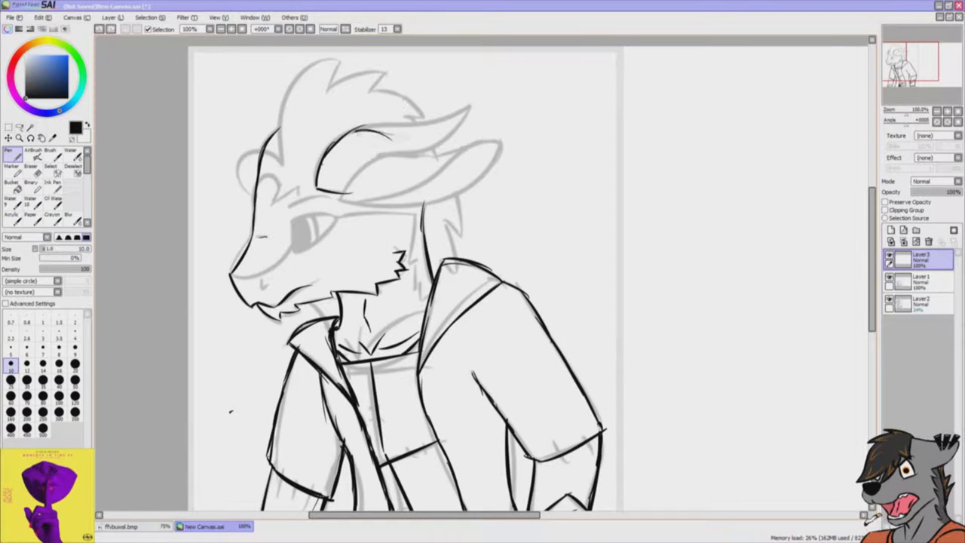
- Draw the long swept-back ear and the hair's top outline from the forehead to the back of the head
drag(344, 199, 456, 140)
drag(267, 188, 301, 144)
drag(227, 120, 442, 75)
key(ctrl+z)
key(ctrl+z)
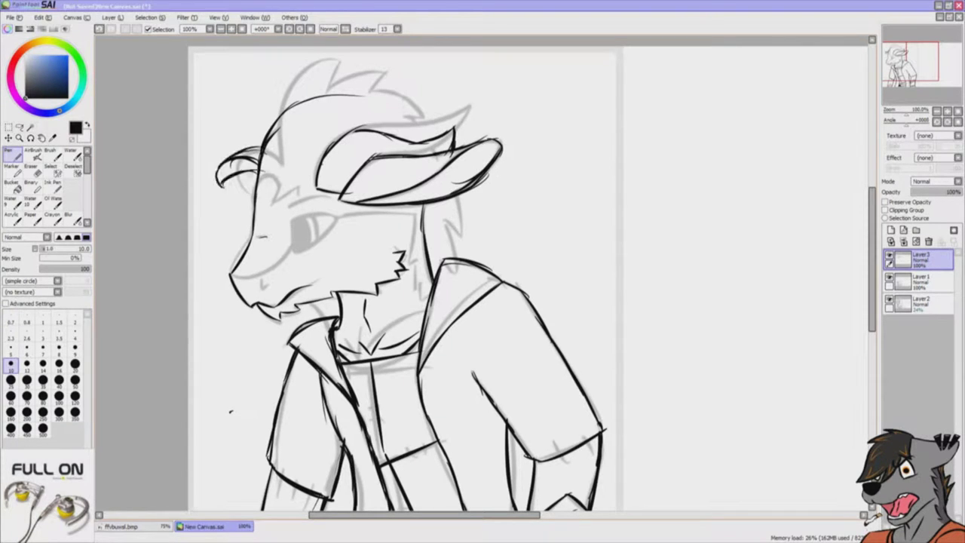
drag(275, 127, 462, 107)
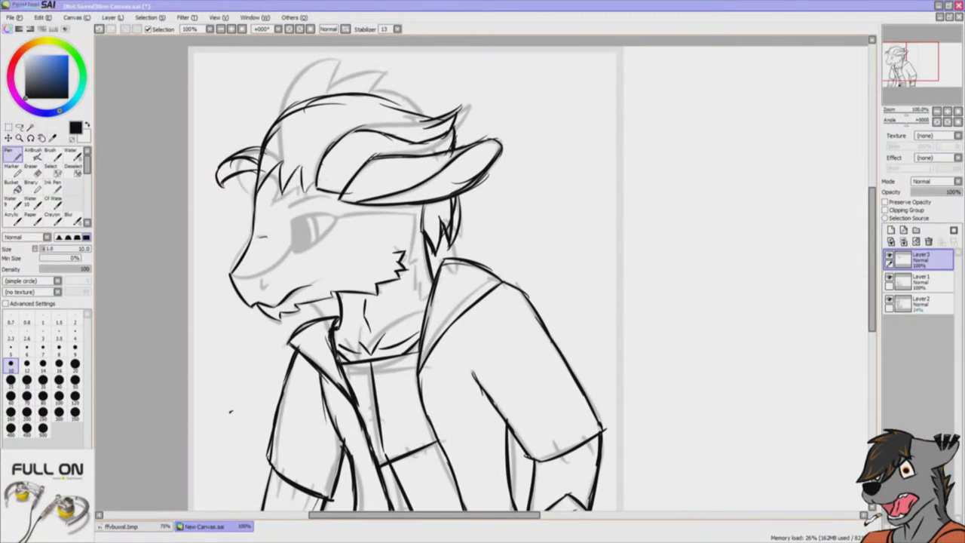
- Undo the fringe tufts and redraw the hair with layered strokes sweeping back from the forehead
key(ctrl+z)
key(ctrl+z)
key(ctrl+z)
drag(256, 171, 321, 197)
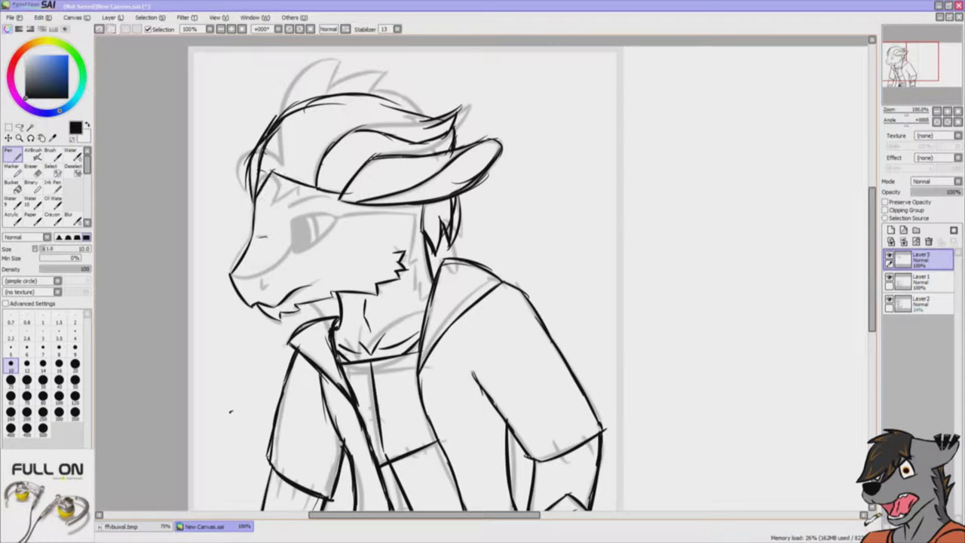
drag(227, 193, 290, 112)
drag(237, 151, 338, 98)
drag(230, 161, 320, 89)
drag(306, 133, 466, 106)
drag(278, 172, 351, 100)
drag(227, 198, 271, 154)
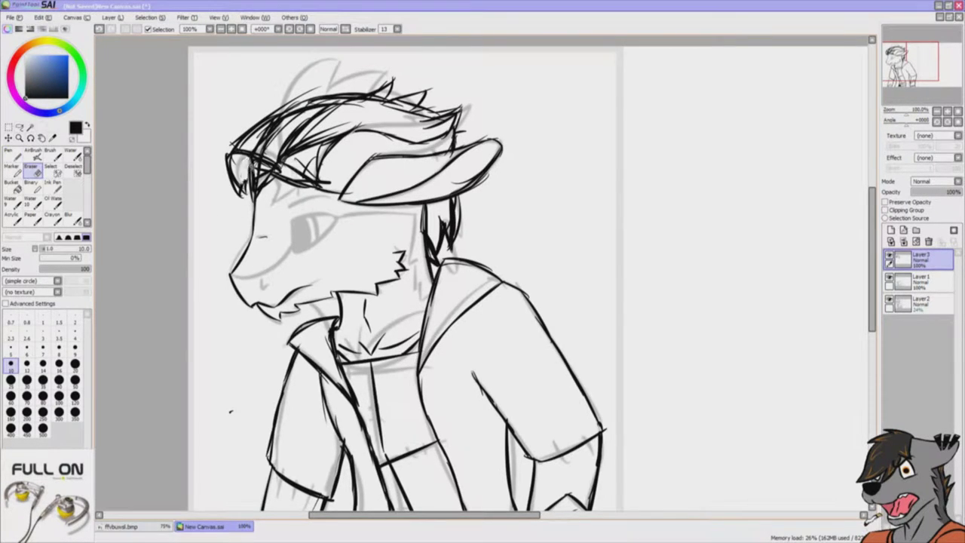
- Erase the long ear and reshape the fringe into thick pointed locks over the brow
key(n)
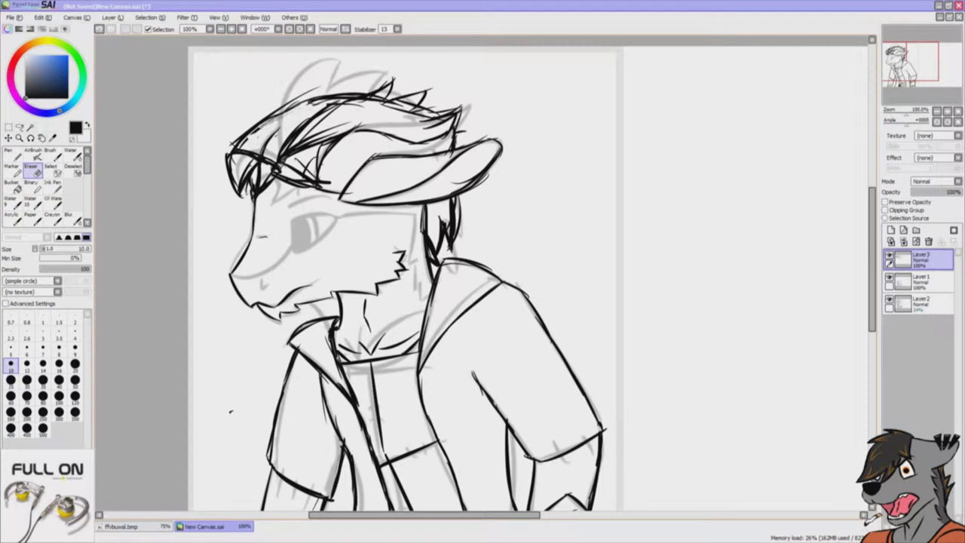
key(ctrl+z)
drag(299, 128, 399, 204)
drag(363, 203, 501, 142)
key(e)
mouse_move(276, 180)
mouse_down()
mouse_move(324, 178)
mouse_move(279, 185)
mouse_up()
key(n)
mouse_move(278, 181)
mouse_down()
mouse_move(323, 179)
mouse_move(409, 103)
mouse_up()
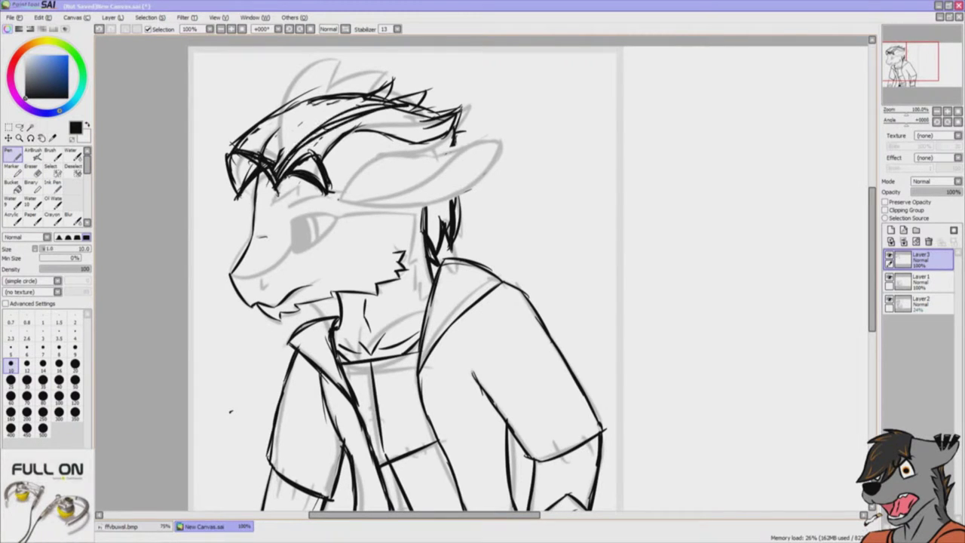
- Fill the hair with hatched strokes and sketch a shorter ear above the fur at the back of the neck
drag(237, 157, 369, 99)
drag(304, 156, 425, 121)
mouse_move(362, 198)
mouse_down()
mouse_move(473, 128)
mouse_move(467, 143)
mouse_up()
key(ctrl+z)
drag(364, 198, 466, 151)
drag(462, 167, 451, 243)
drag(391, 112, 447, 155)
drag(433, 170, 430, 240)
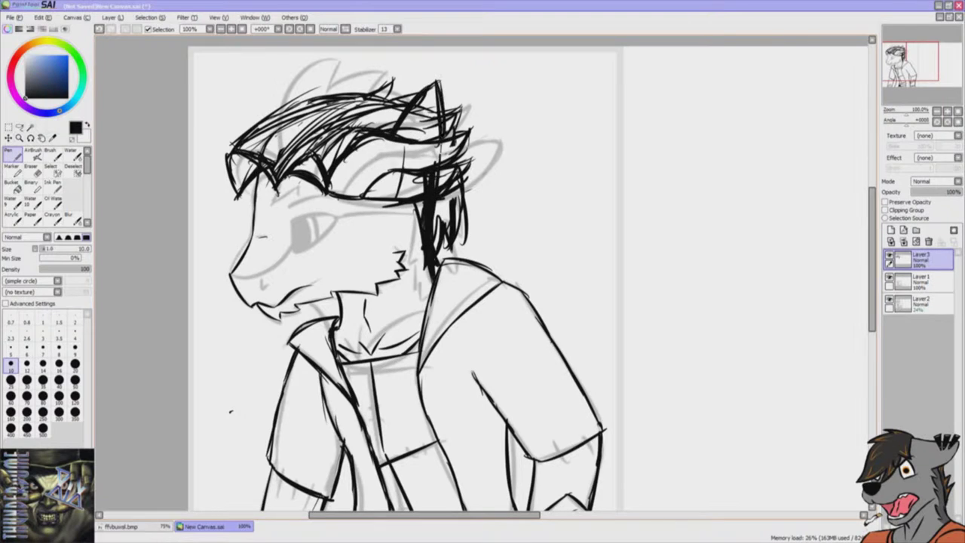
- Try a pointed upright ear at the back of the head, erasing the strokes that cross it
drag(399, 129, 457, 69)
key(e)
drag(411, 120, 441, 86)
key(n)
mouse_move(419, 145)
mouse_down()
mouse_move(477, 129)
mouse_move(363, 198)
mouse_up()
key(e)
drag(438, 121, 393, 151)
key(n)
- Draw the line down the back of the head and shape the jagged fur tufts behind it with pen and eraser
drag(454, 66, 419, 257)
key(e)
drag(431, 121, 427, 249)
drag(441, 151, 441, 215)
key(n)
drag(460, 113, 451, 242)
key(e)
drag(446, 158, 445, 241)
key(n)
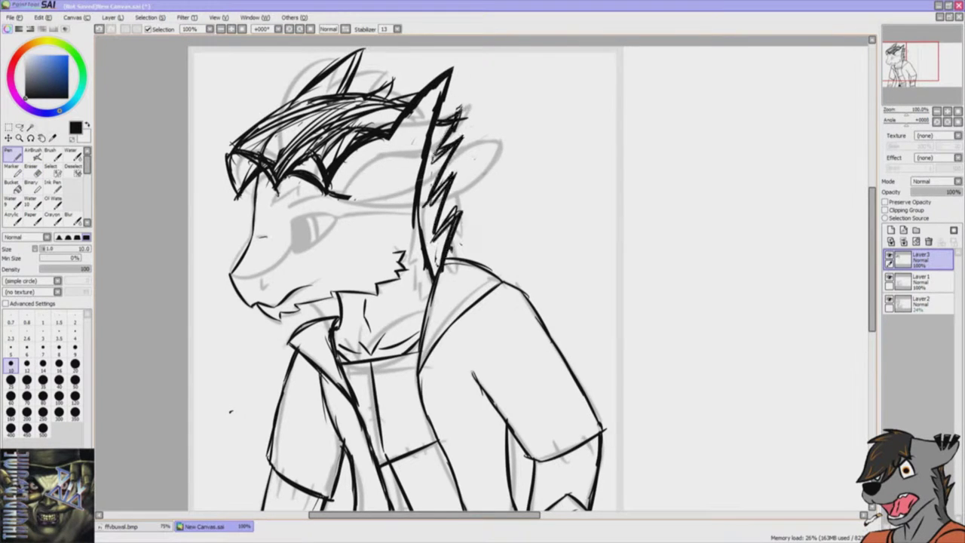
- Sketch the far ear above the hair and strengthen the near ear's edges and the neck fur
drag(347, 105, 421, 79)
drag(462, 107, 419, 264)
drag(401, 125, 368, 202)
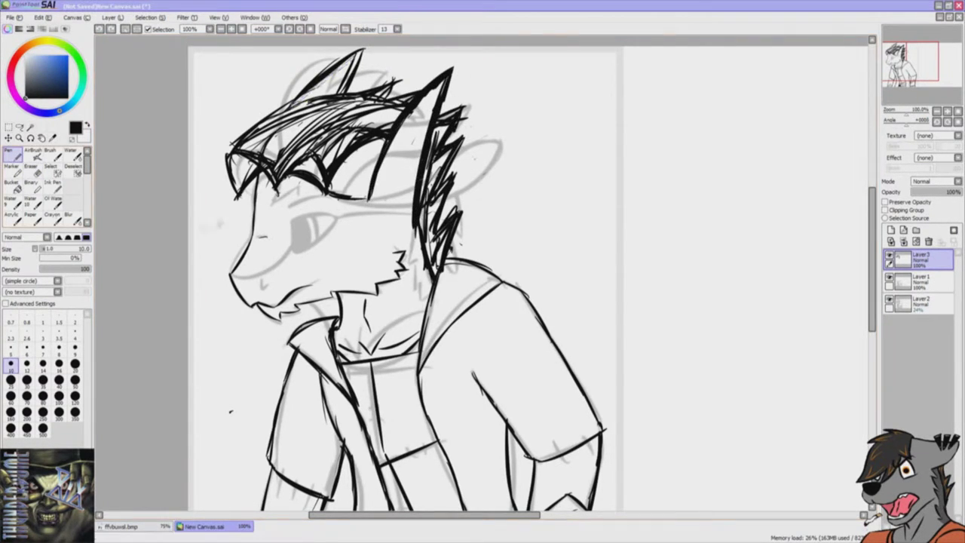
- Erase the upright near ear and redraw it swept back along the side of the head
key(e)
mouse_move(450, 76)
mouse_down()
mouse_move(420, 219)
mouse_move(461, 72)
mouse_move(426, 188)
mouse_move(430, 181)
mouse_up()
key(n)
key(n)
drag(477, 120, 438, 188)
mouse_move(447, 132)
mouse_down()
mouse_move(358, 185)
mouse_move(424, 188)
mouse_up()
drag(384, 132, 474, 102)
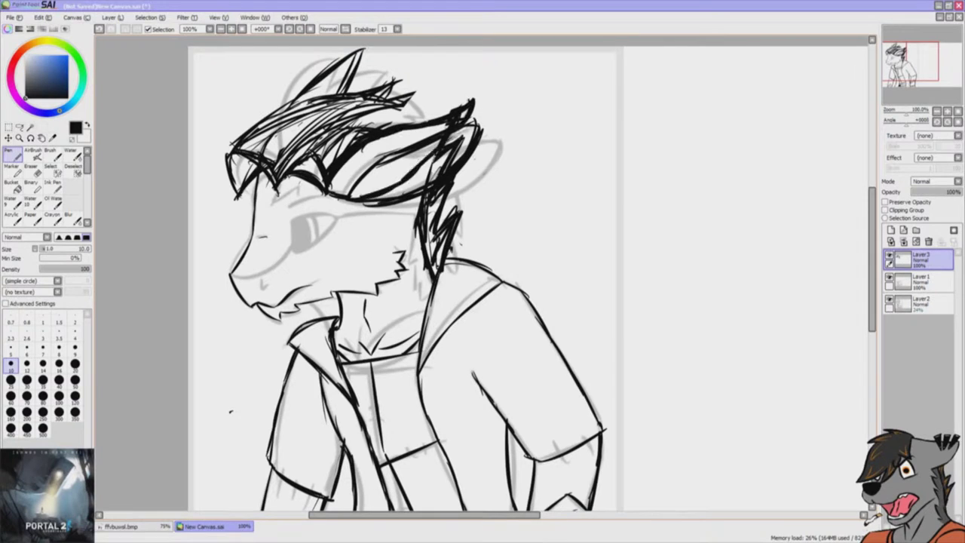
- Erase stray strokes inside the swept-back ear and thicken its lower edge
key(e)
drag(396, 136, 332, 189)
key(n)
drag(472, 128, 383, 196)
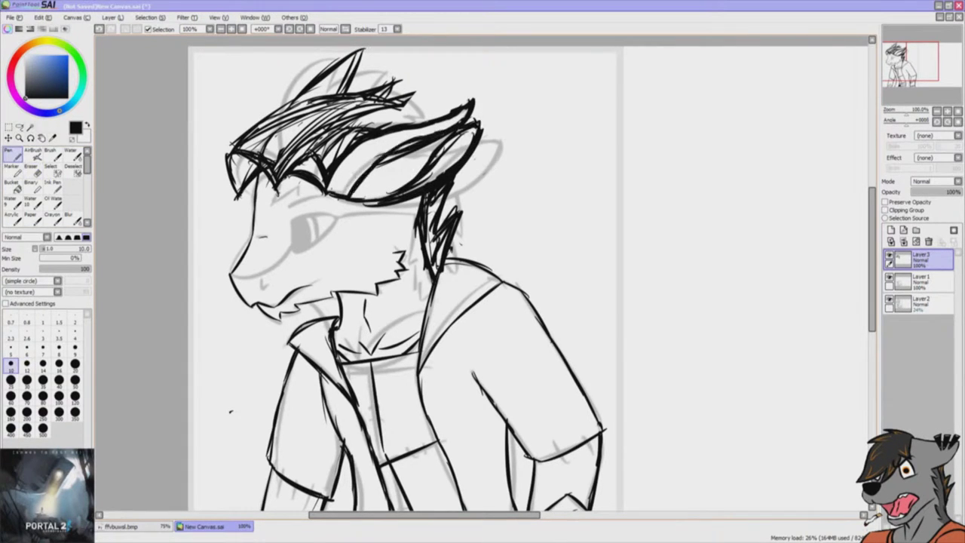
- Rework the far ear into a lower swept tip and draw the eye with a solid black iris
key(e)
drag(362, 51, 306, 96)
key(n)
drag(293, 216, 294, 249)
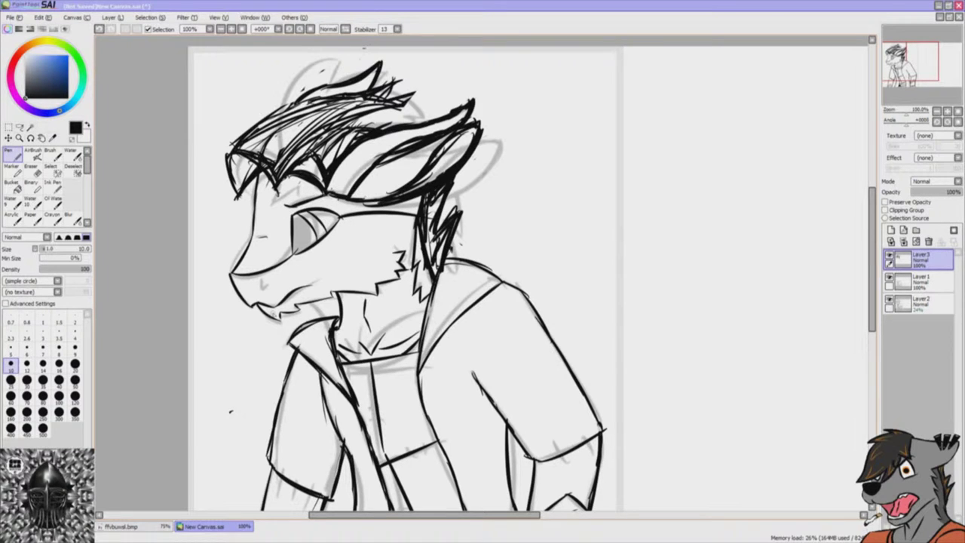
drag(299, 217, 301, 247)
key(e)
key(n)
- Add a tuft at the back of the hair and erase the hatching inside the hair and around the ear's base
drag(392, 101, 430, 93)
key(e)
mouse_move(248, 166)
mouse_down()
mouse_move(332, 106)
mouse_move(415, 98)
mouse_up()
click(920, 281)
click(920, 259)
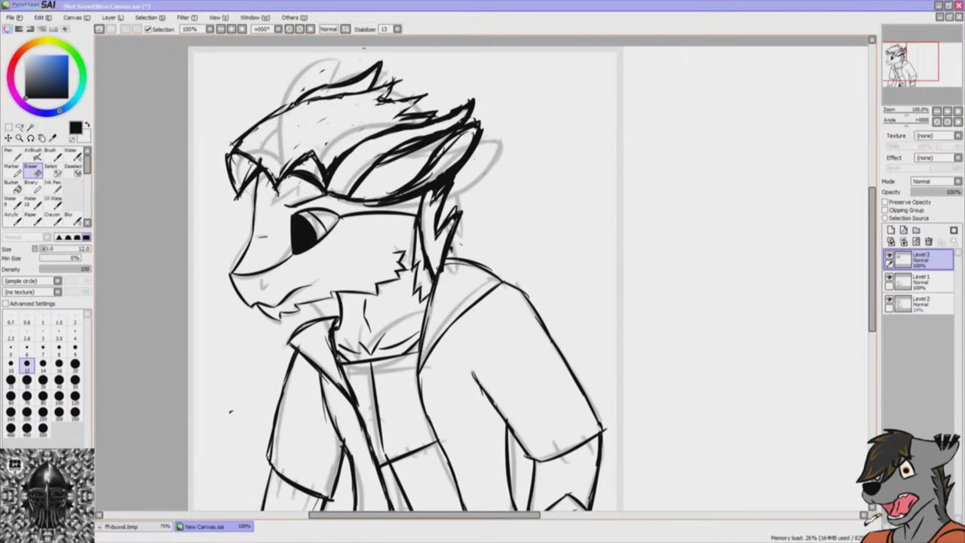
key(n)
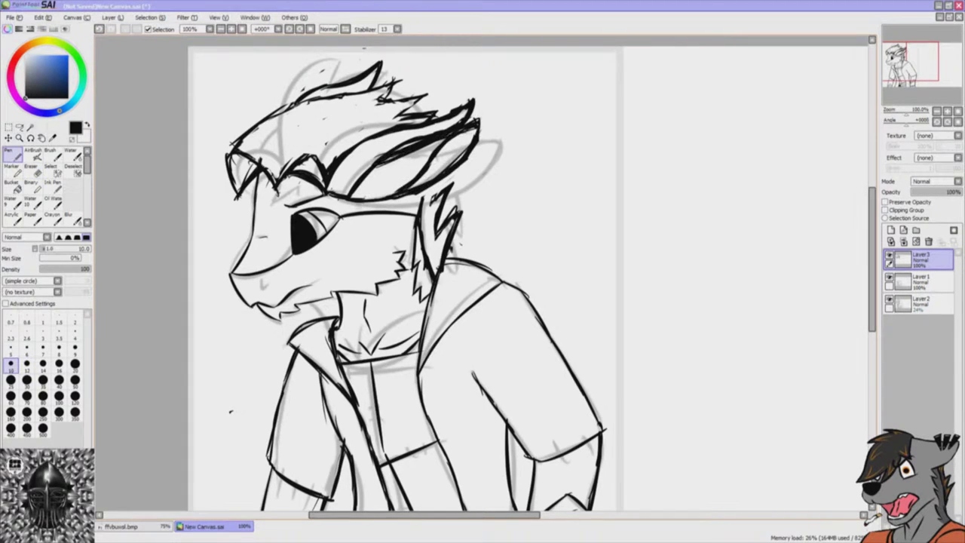
- Select the body below the head and transform its line drawing so the torso and arms spread wider toward the base
scroll(408, 272, down, 3)
mouse_move(226, 452)
mouse_down()
mouse_move(641, 415)
mouse_move(528, 113)
mouse_up()
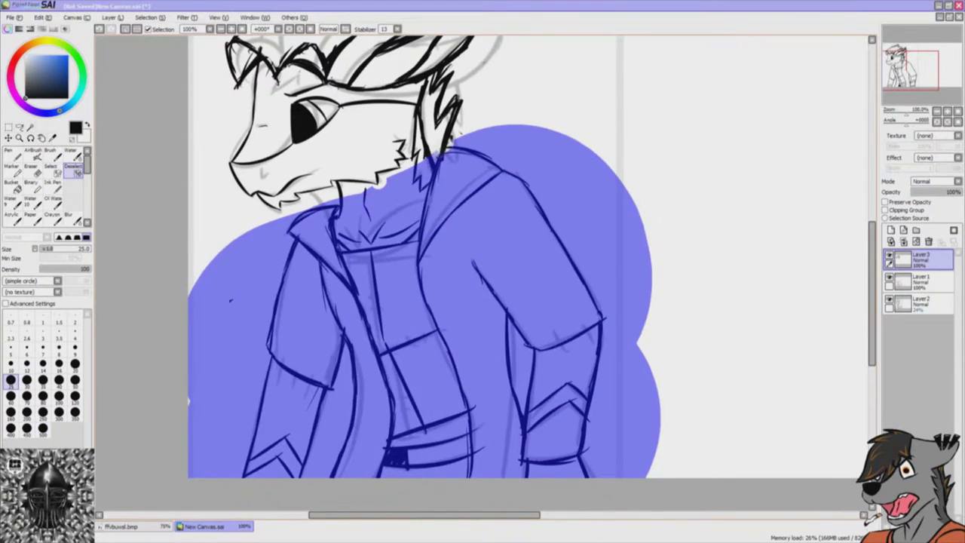
key(ctrl+t)
drag(230, 300, 212, 297)
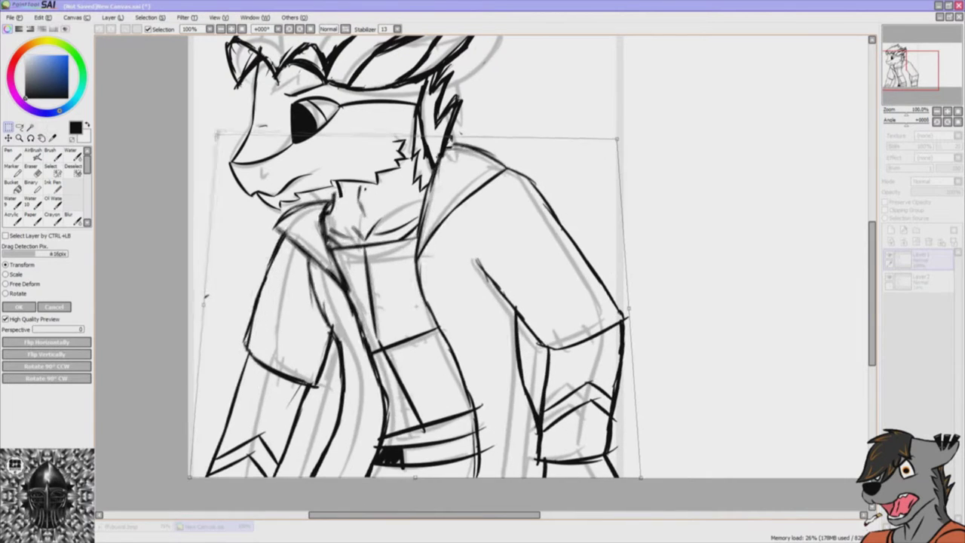
key(Return)
scroll(211, 297, up, 3)
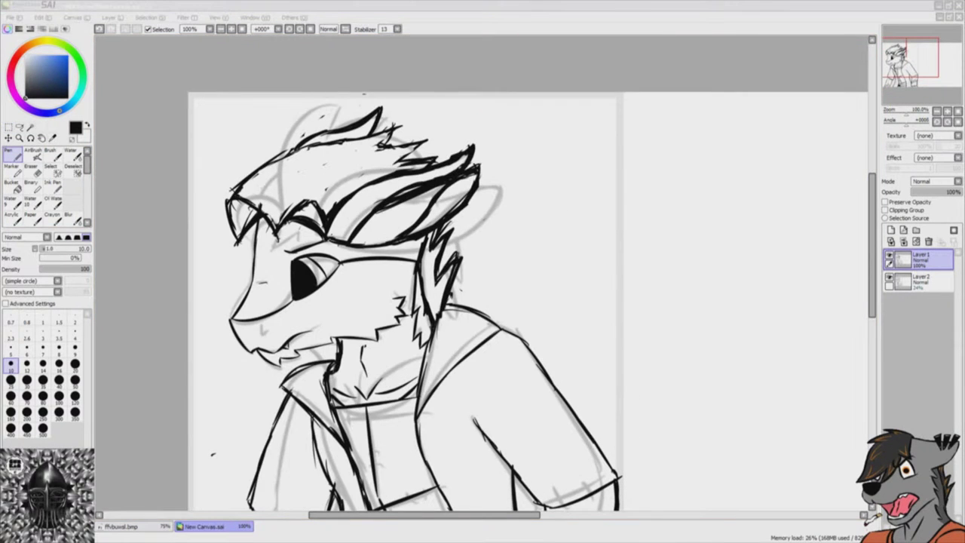
- Ink the forehead and snout profile and the small mark on the muzzle with a size 5 pen over the faded sketch
key(ctrl+z)
mouse_move(258, 236)
mouse_down()
mouse_move(229, 294)
mouse_move(233, 288)
mouse_up()
key(ctrl+z)
key(ctrl+z)
drag(271, 130, 324, 260)
drag(272, 237, 293, 237)
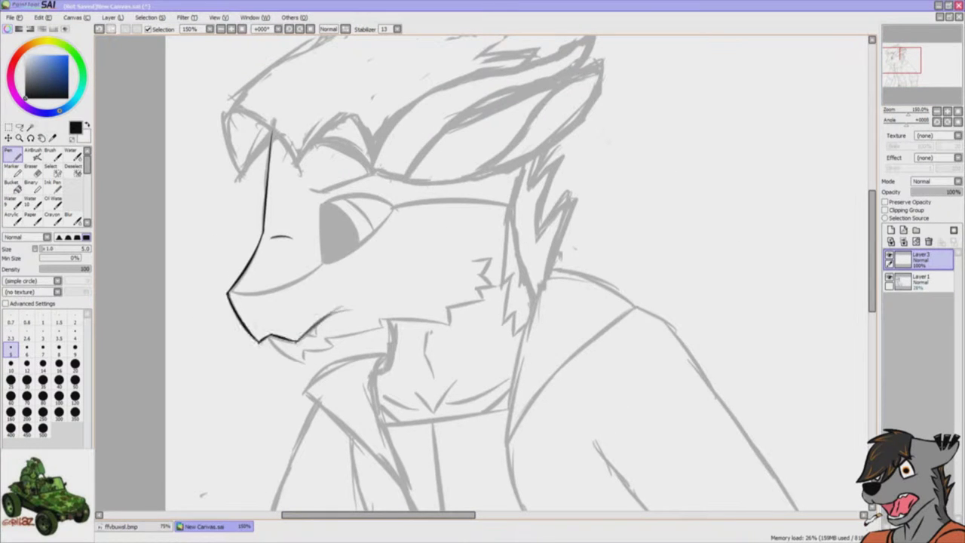
- Add a new layer and ink the lower jaw and jagged cheek fur
key(ctrl+shift+n)
drag(268, 340, 303, 362)
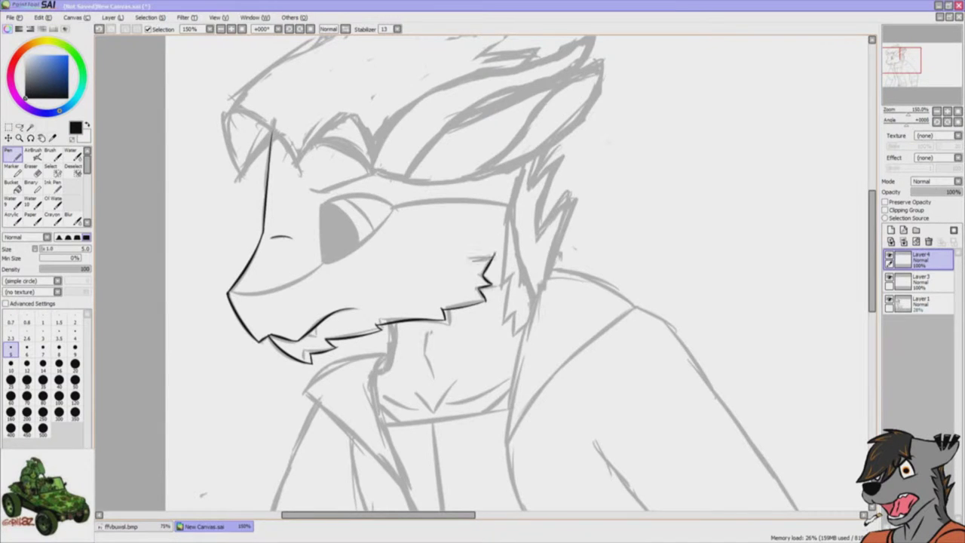
drag(473, 261, 492, 254)
drag(713, 202, 777, 214)
drag(660, 252, 788, 265)
drag(683, 316, 747, 331)
key(ctrl+z)
key(ctrl+z)
key(ctrl+z)
key(ctrl+z)
key(ctrl+z)
key(ctrl+z)
key(ctrl+z)
key(ctrl+z)
key(ctrl+z)
key(ctrl+z)
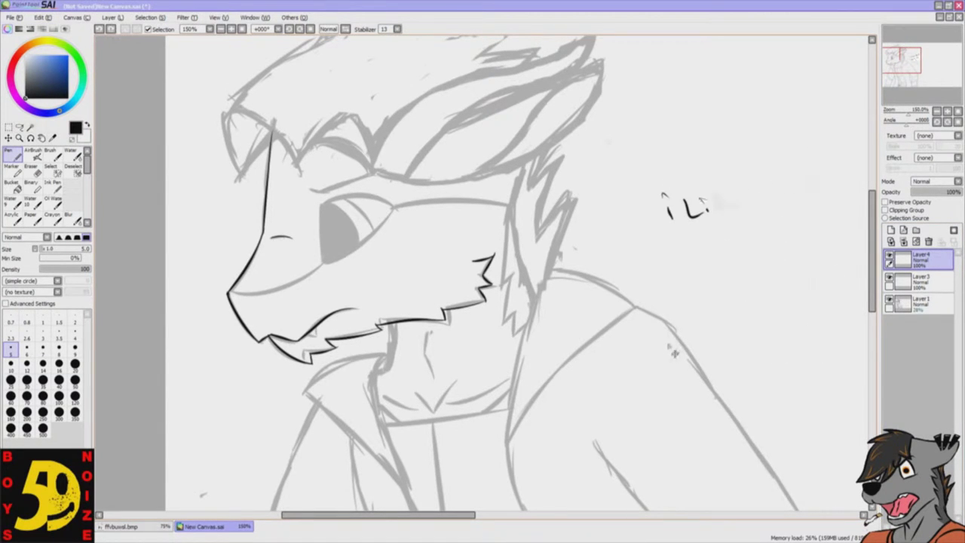
- Ink the back edge of the neck and the jacket's right-hand collar flap
drag(521, 166, 513, 335)
key(ctrl+z)
key(e)
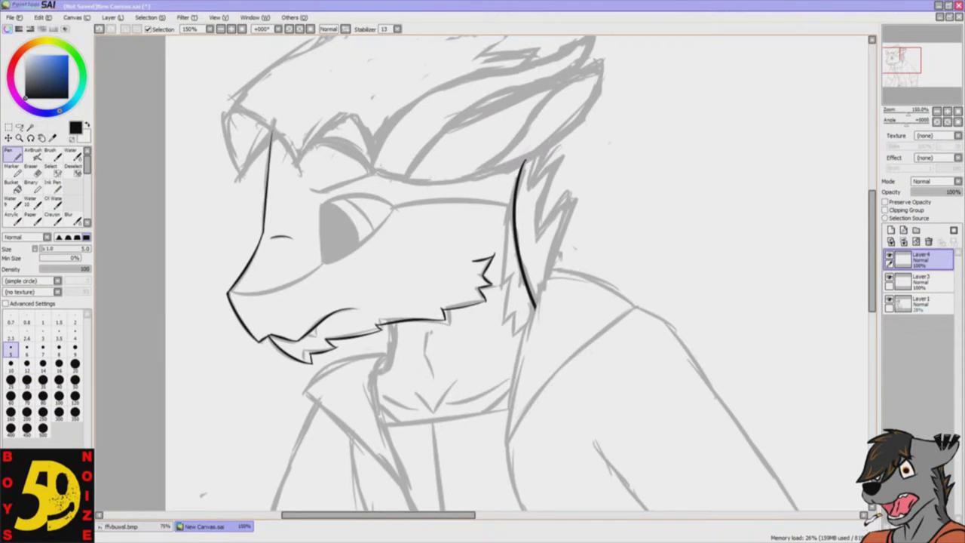
scroll(528, 272, up, 2)
key(n)
drag(535, 241, 413, 184)
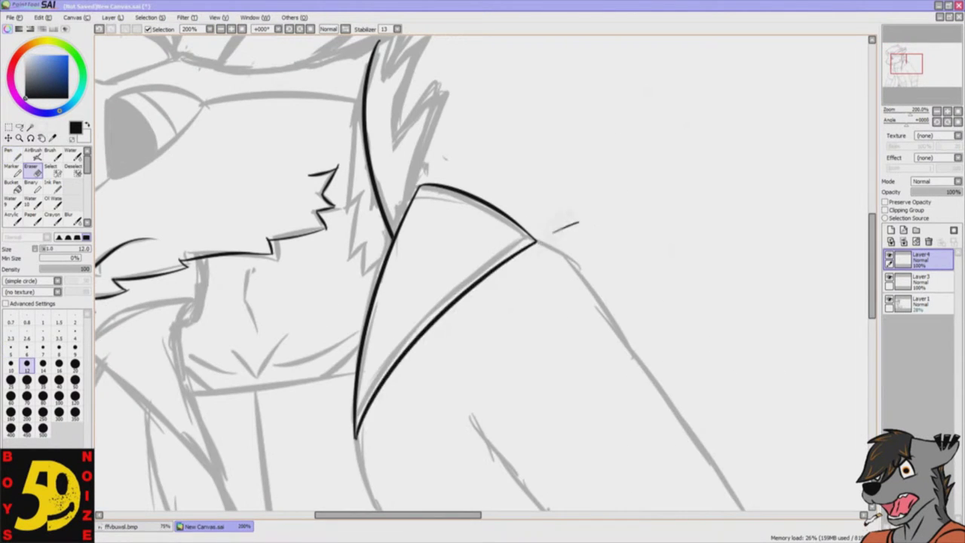
- Ink the jacket's right-hand front edge from the collar point down to the canvas edge
scroll(482, 272, down, 5)
drag(356, 43, 463, 485)
key(ctrl+z)
drag(355, 83, 463, 485)
key(ctrl+t)
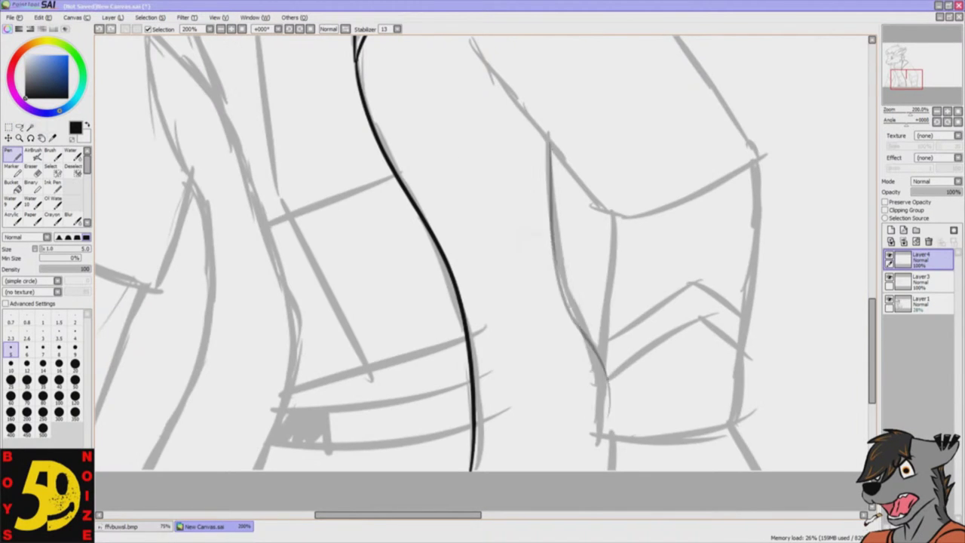
- Ink the jacket edge beside the right-hand arm and the outline of the forearm down to the cuff
drag(549, 140, 594, 419)
drag(614, 211, 591, 449)
drag(588, 438, 739, 422)
key(ctrl+z)
scroll(483, 271, down, 3)
scroll(482, 272, up, 5)
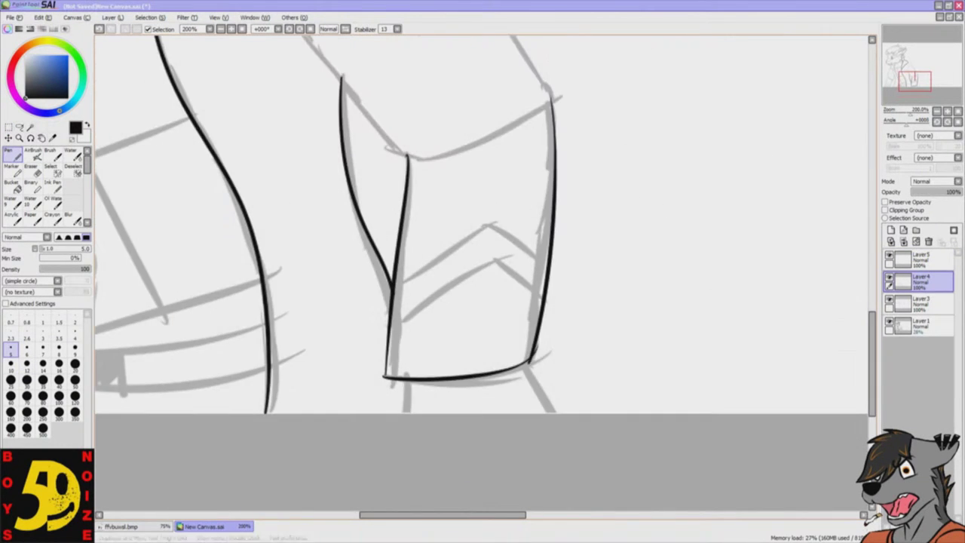
- Ink the underside and hem of the right-hand sleeve, erasing the overlap where it meets the jacket edge
drag(261, 105, 400, 306)
key(e)
drag(343, 224, 351, 237)
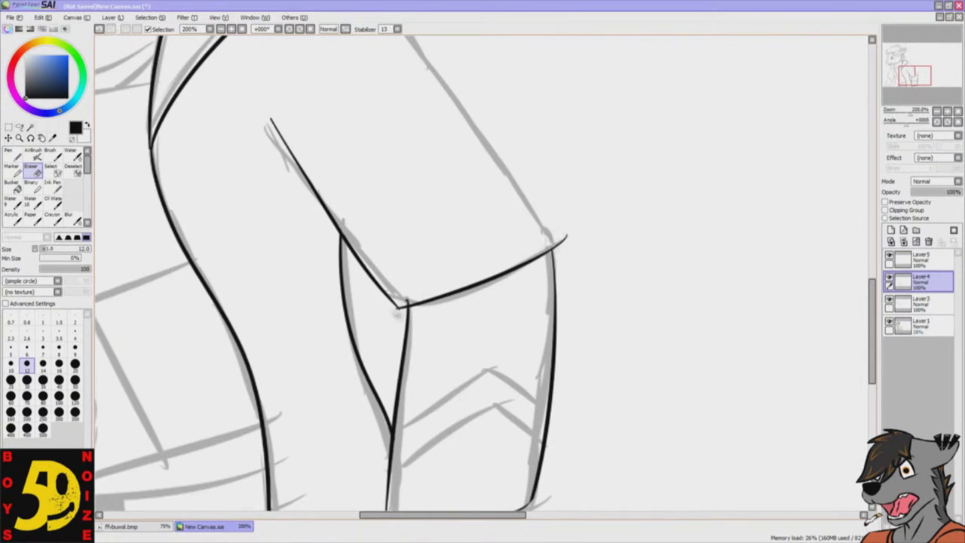
- Draw the sleeve's long outer edge beside the arm and transform it into place from shoulder to hem
scroll(482, 271, up, 3)
mouse_move(381, 98)
mouse_down()
mouse_move(578, 259)
mouse_move(587, 321)
mouse_up()
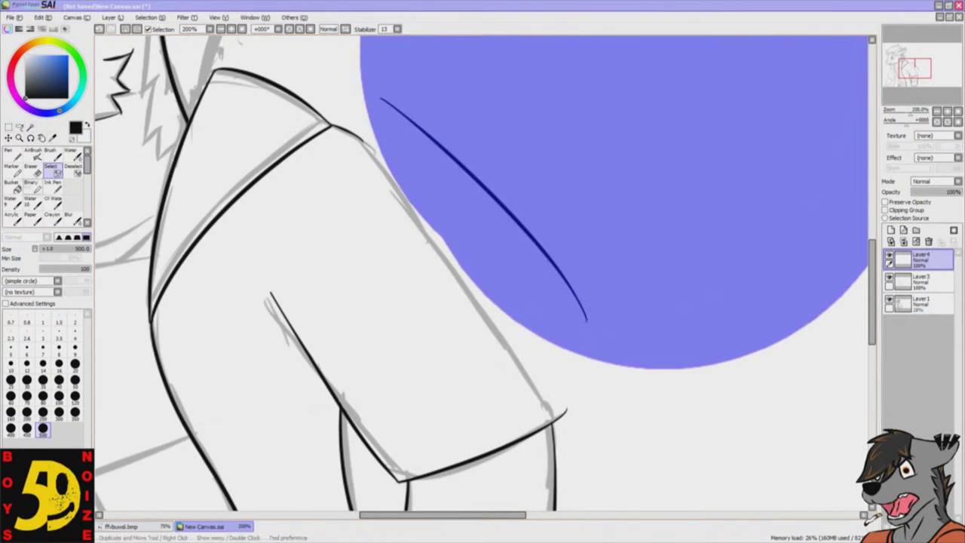
key(ctrl+t)
key(Return)
key(e)
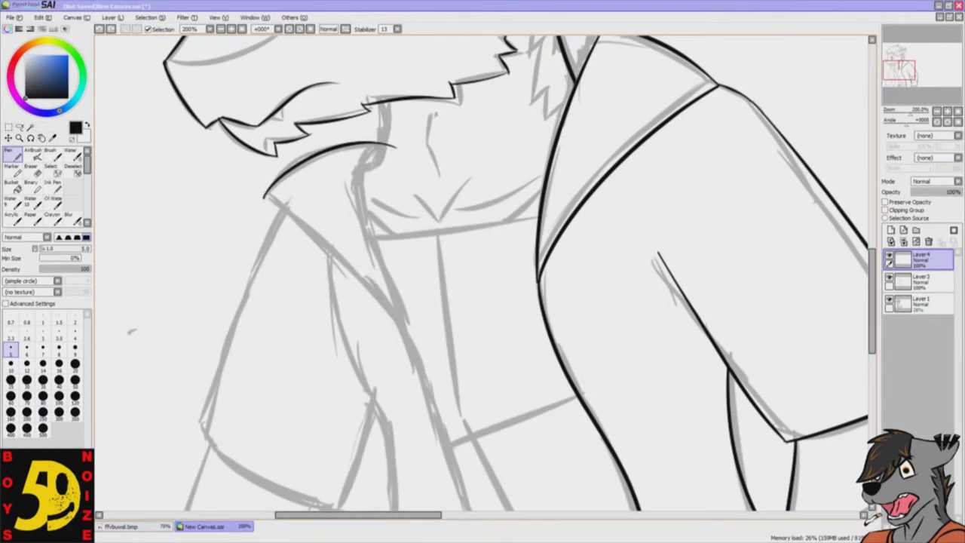
- Ink the jacket's left-hand front edge with its overlaps erased, and merge the line-art layers
scroll(153, 229, down, 5)
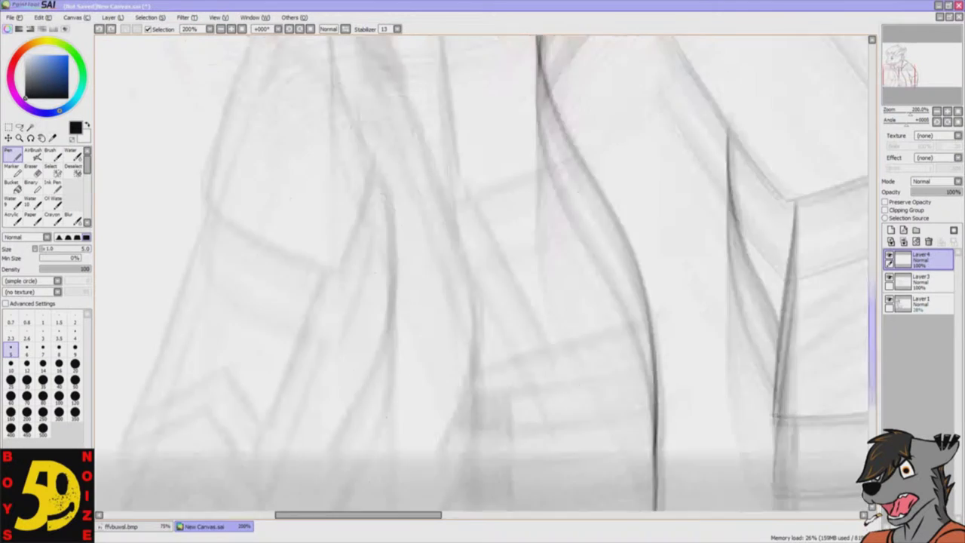
mouse_move(319, 127)
mouse_down()
mouse_move(392, 211)
mouse_move(449, 500)
mouse_up()
key(e)
drag(431, 253, 436, 301)
drag(400, 92, 415, 226)
key(ctrl+z)
key(ctrl+e)
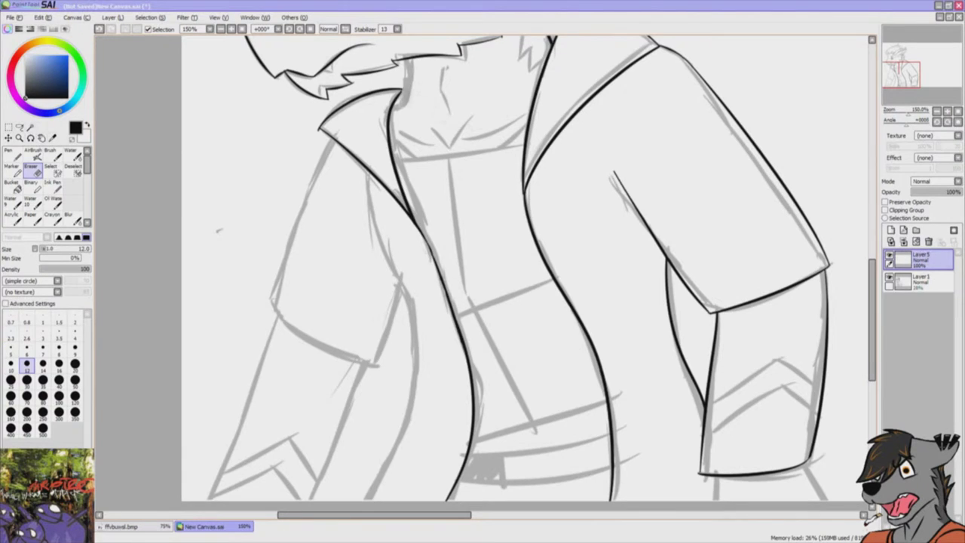
- Ink the shoulder seam of the right-hand sleeve and the jacket's outer left-hand edge, transforming the edge line onto the sketch
drag(615, 195, 739, 39)
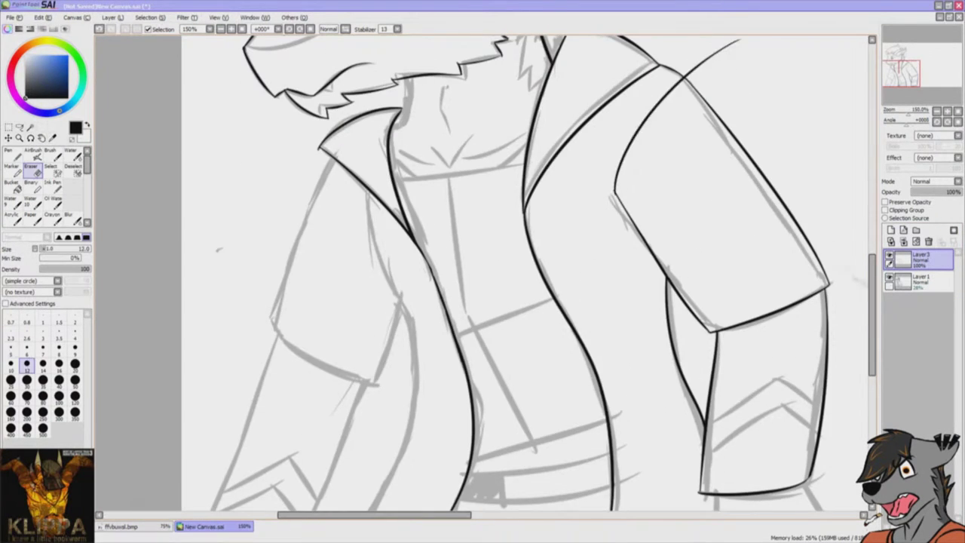
key(ctrl+t)
drag(354, 227, 373, 226)
key(Return)
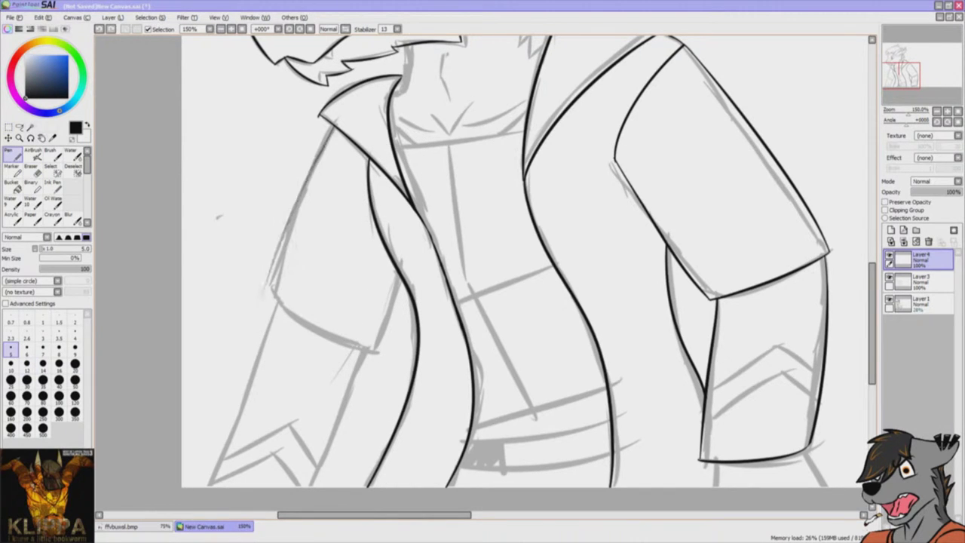
- Ink the left-hand sleeve's outer edge, hem and underside, erasing the overlapping line ends
drag(332, 127, 377, 354)
key(e)
scroll(525, 262, down, 2)
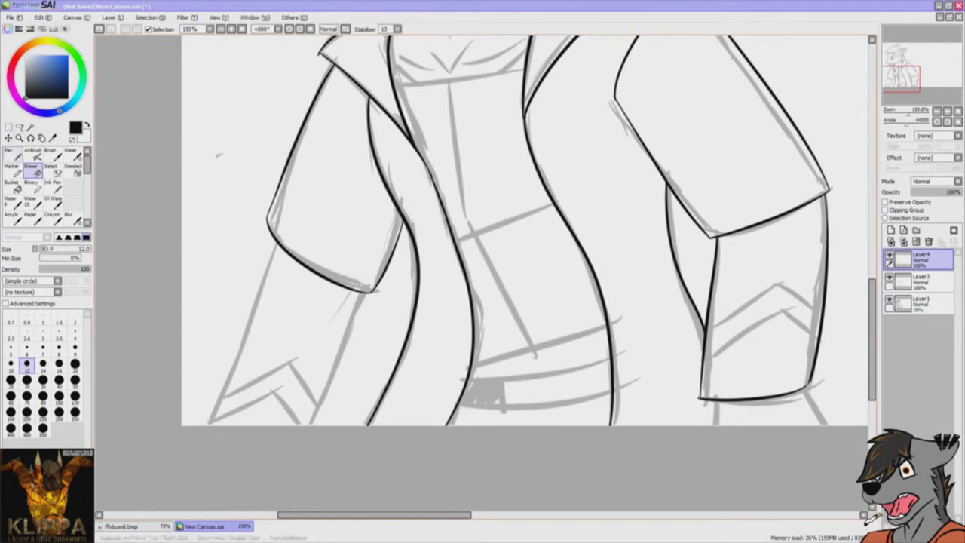
- Ink both edges of the left-hand forearm and, on new layers, the two chevron stripes across it
drag(275, 238, 207, 424)
drag(365, 294, 317, 424)
key(ctrl+shift+n)
drag(192, 414, 321, 426)
mouse_move(200, 411)
mouse_down()
mouse_move(287, 377)
mouse_move(257, 404)
mouse_up()
- Duplicate the forearm chevron stripes and fit the copy across the right-hand forearm
key(ctrl+c)
key(ctrl+v)
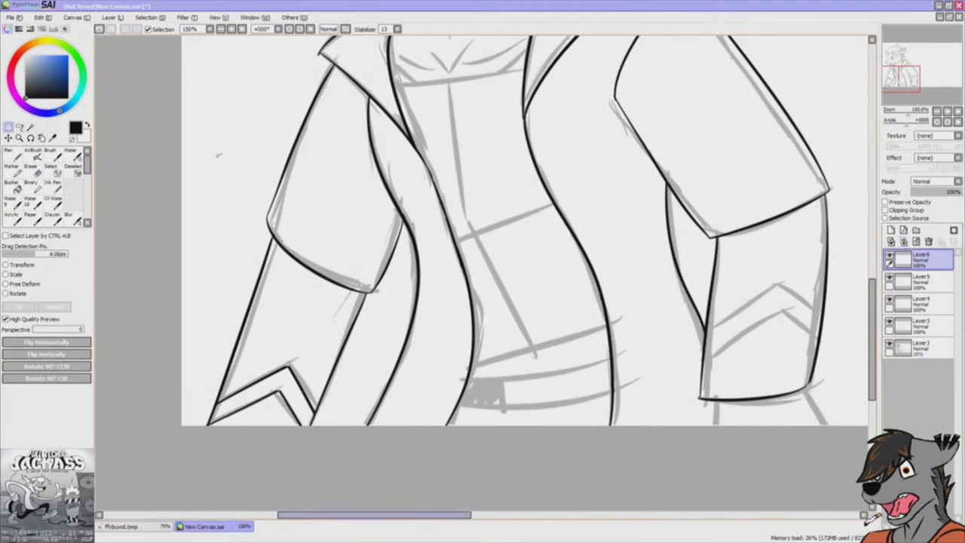
key(ctrl+v)
scroll(525, 262, right, 2)
drag(249, 392, 702, 309)
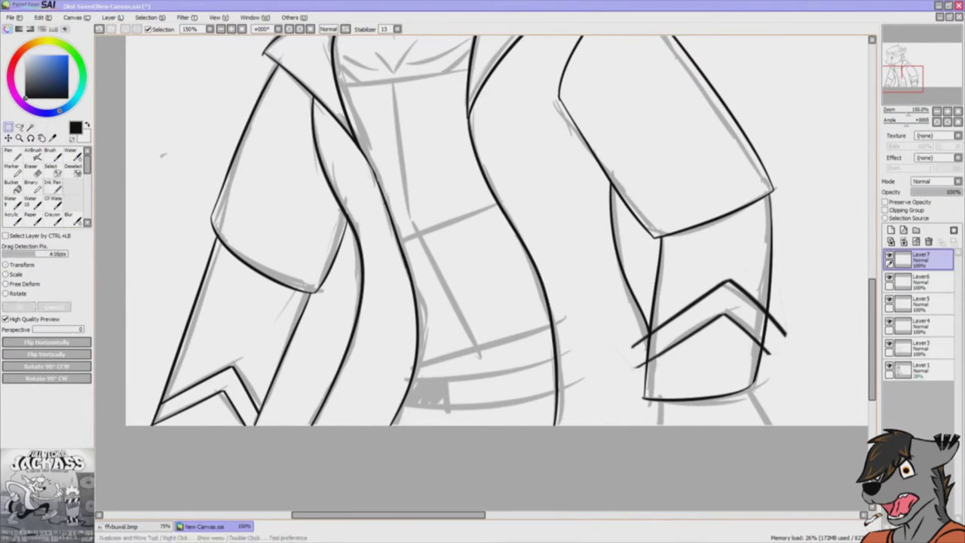
- Ink the curved waistline and belt lines between the jacket fronts and transform them into place
key(n)
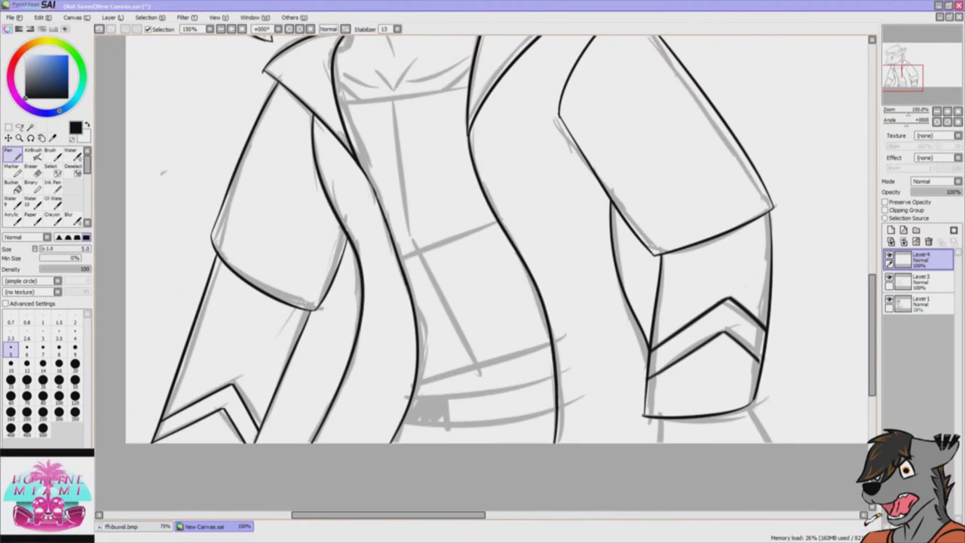
drag(380, 392, 604, 328)
drag(354, 426, 558, 420)
drag(317, 400, 422, 422)
key(ctrl+t)
drag(490, 332, 488, 307)
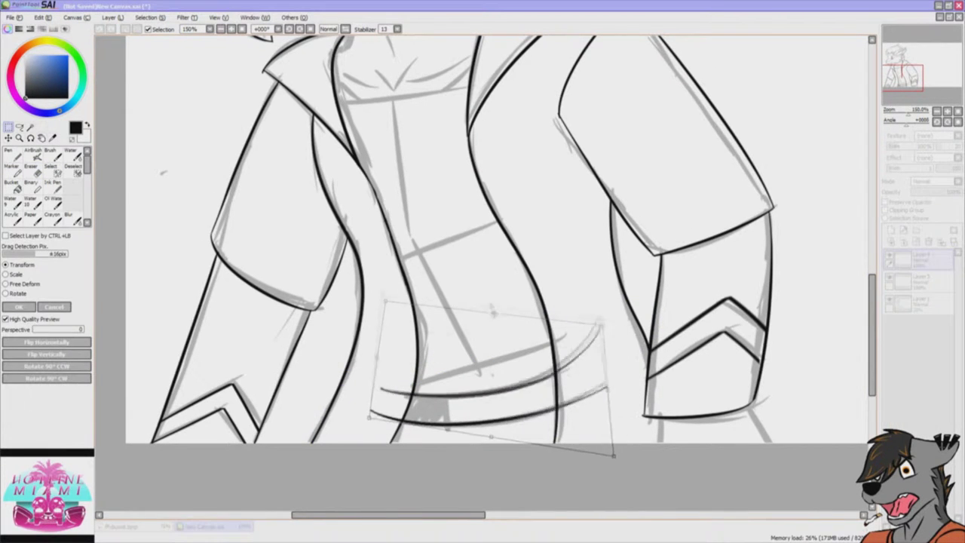
key(Return)
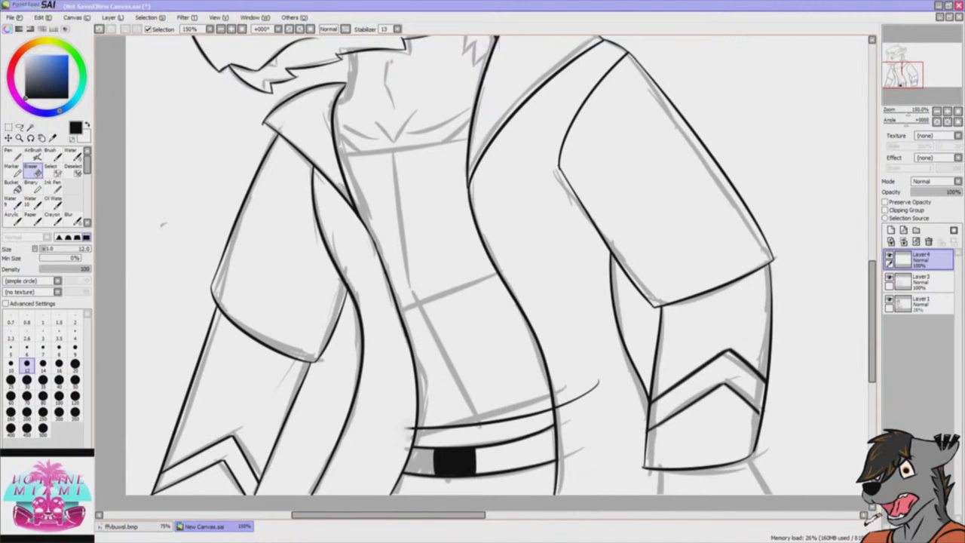
- Ink the shirt's neckline, vertical centre line and chest line, erasing the ends that overlap the jacket
drag(432, 109, 482, 426)
drag(338, 154, 518, 136)
drag(392, 291, 524, 245)
drag(402, 149, 417, 286)
key(e)
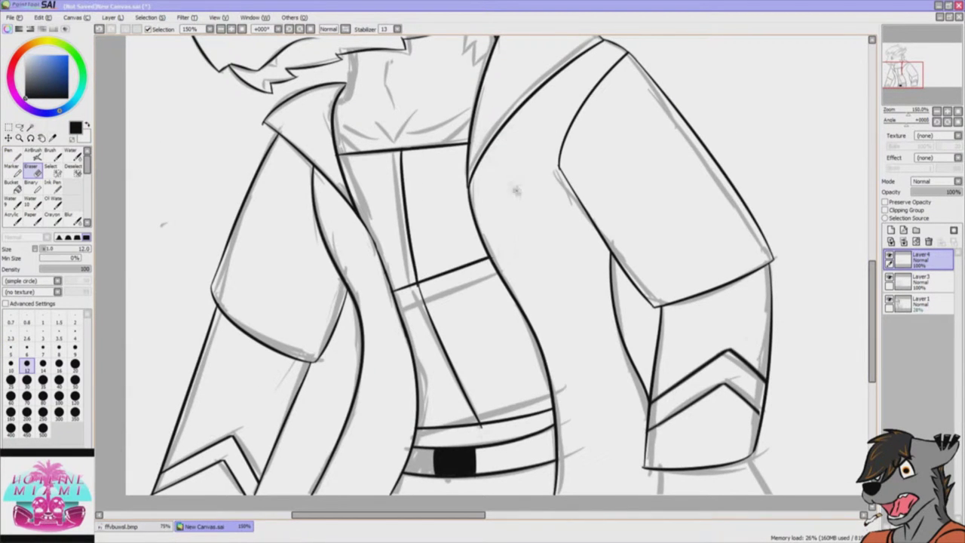
- Ink the neck, throat and collarbone lines above the shirt's neckline
scroll(497, 272, up, 3)
key(n)
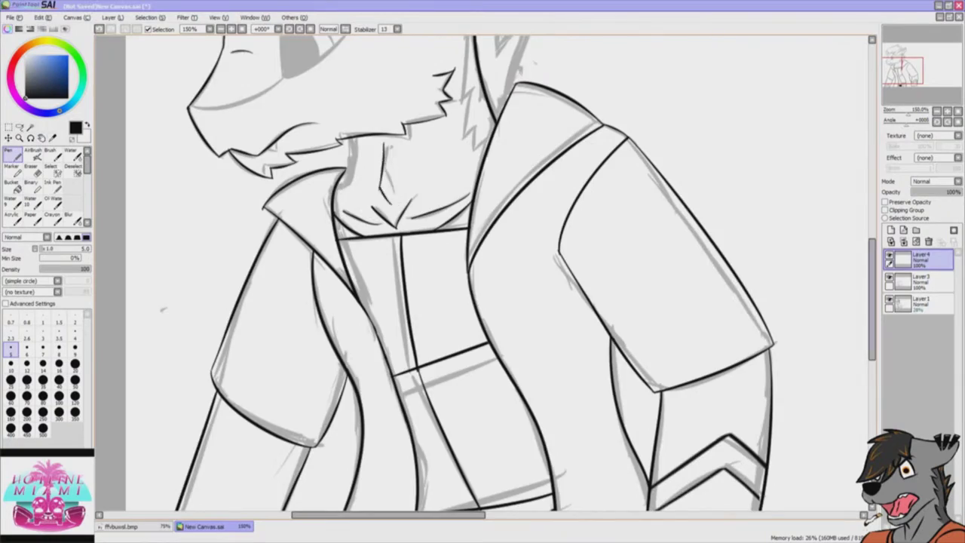
scroll(498, 271, down, 3)
scroll(498, 272, up, 9)
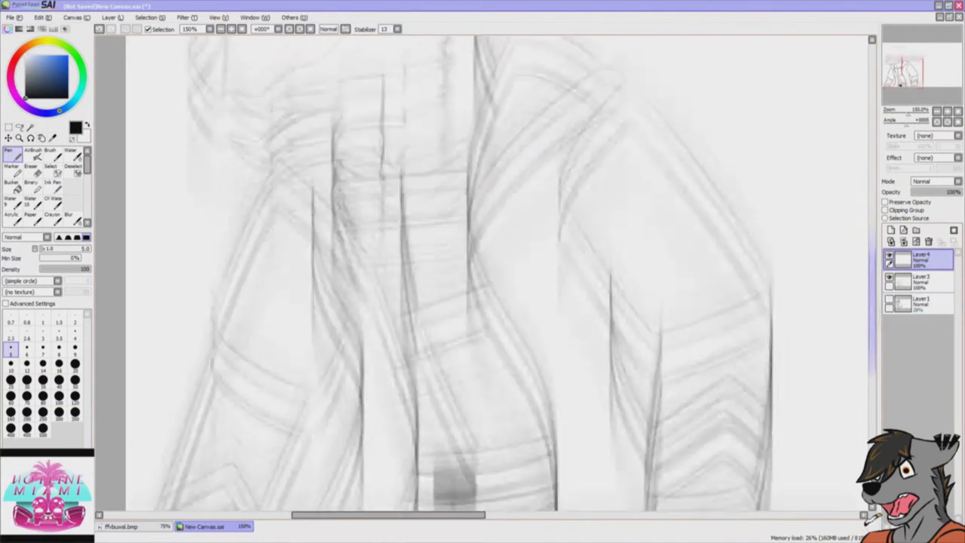
key(e)
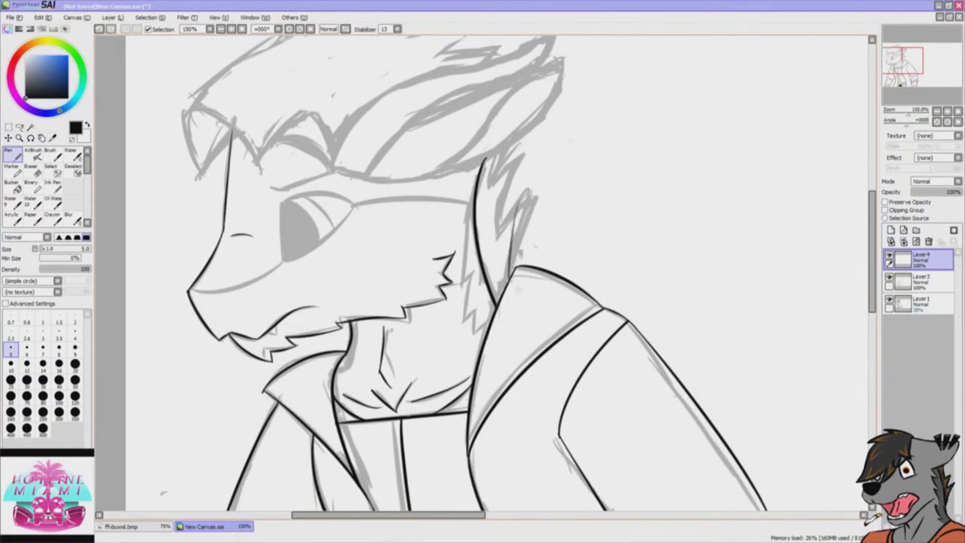
- Ink the ear's upper edge from base to tip and the spiky fur behind the neck
scroll(498, 271, up, 4)
drag(371, 279, 570, 160)
key(n)
click(920, 258)
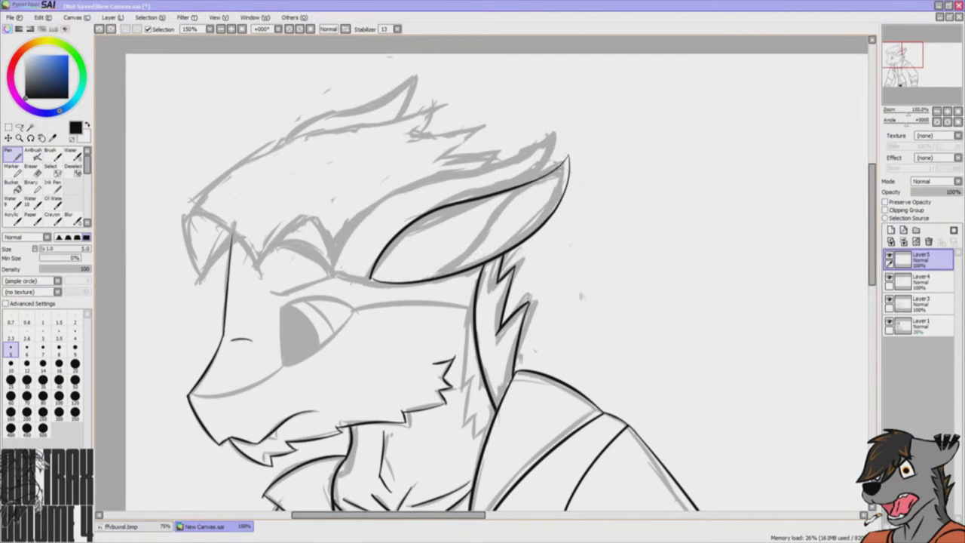
- Try to fit the ear's lower edge to the sketch by transforming it
key(ctrl+t)
drag(528, 227, 498, 241)
key(Return)
key(e)
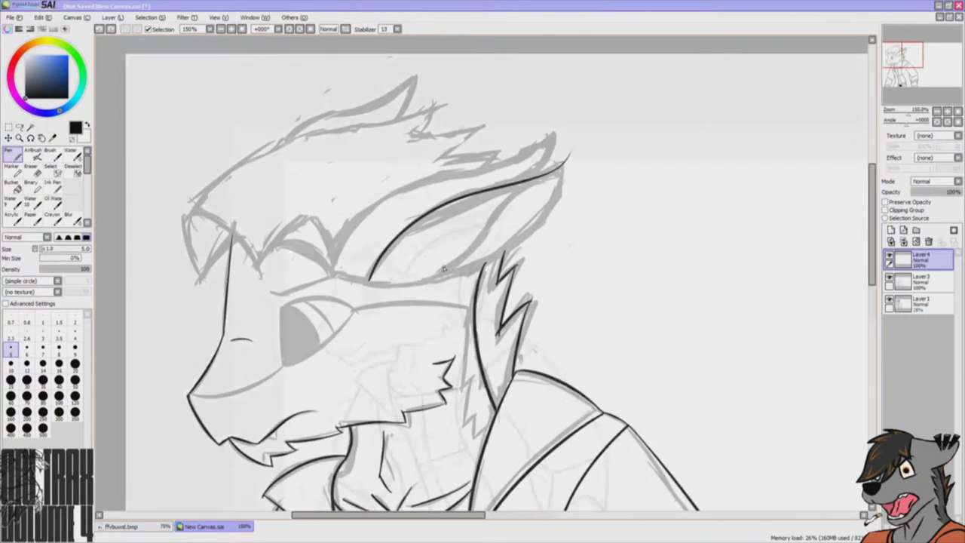
- Ink the ear's lower edge from base to tip and erase the overlapping ends at the tip
scroll(444, 269, down, 2)
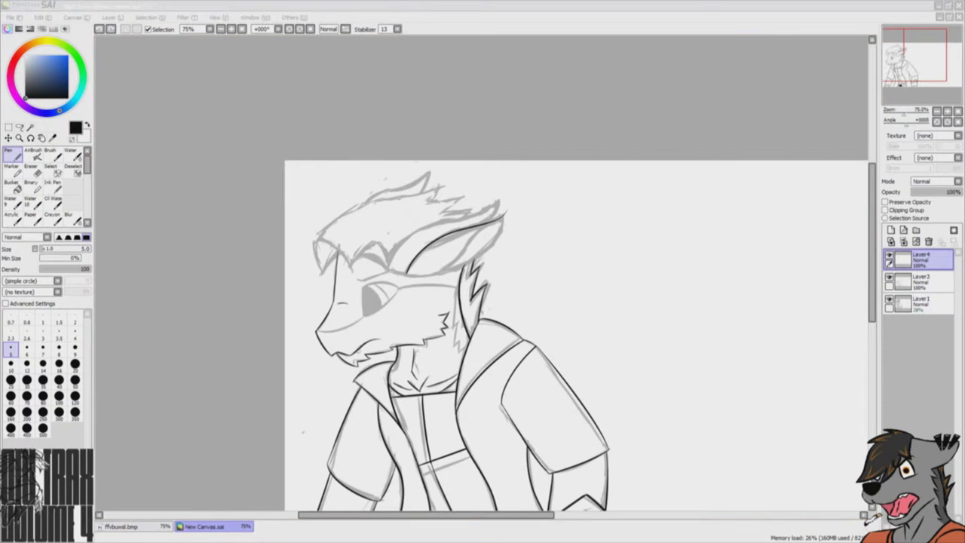
scroll(444, 268, up, 2)
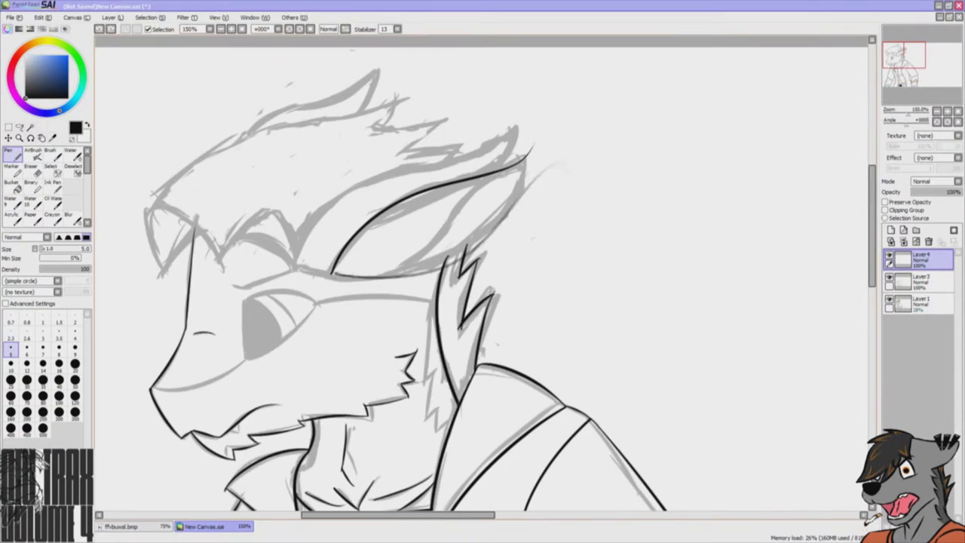
key(e)
key(alt+Tab)
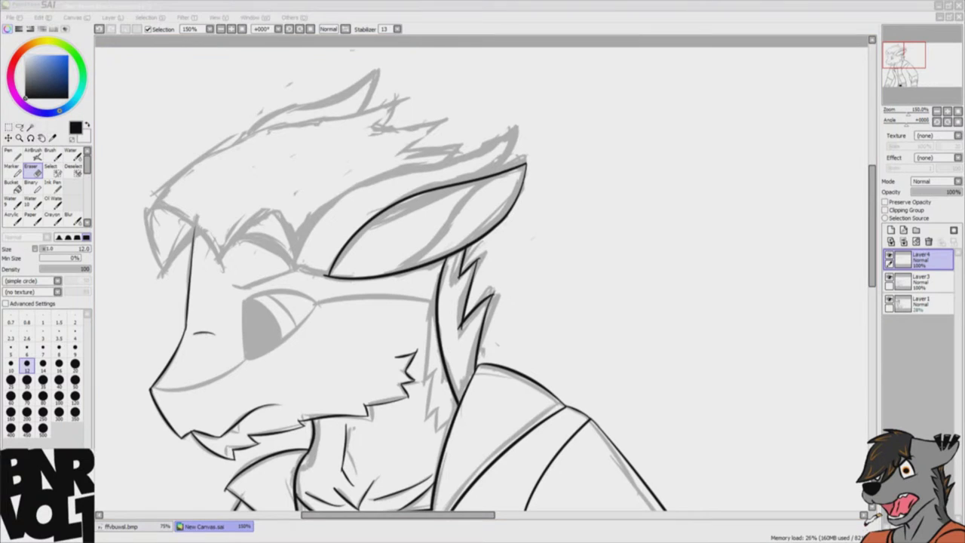
key(alt+Tab)
- Ink the inner-ear fold on a new layer as one curve from the ear's lower edge to its tip
key(n)
key(ctrl+shift+n)
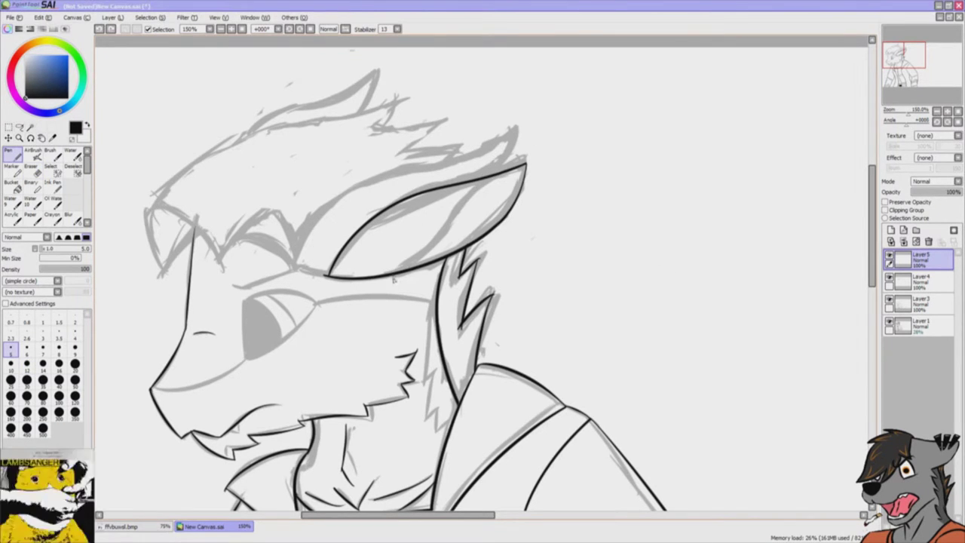
drag(398, 272, 539, 141)
key(ctrl+z)
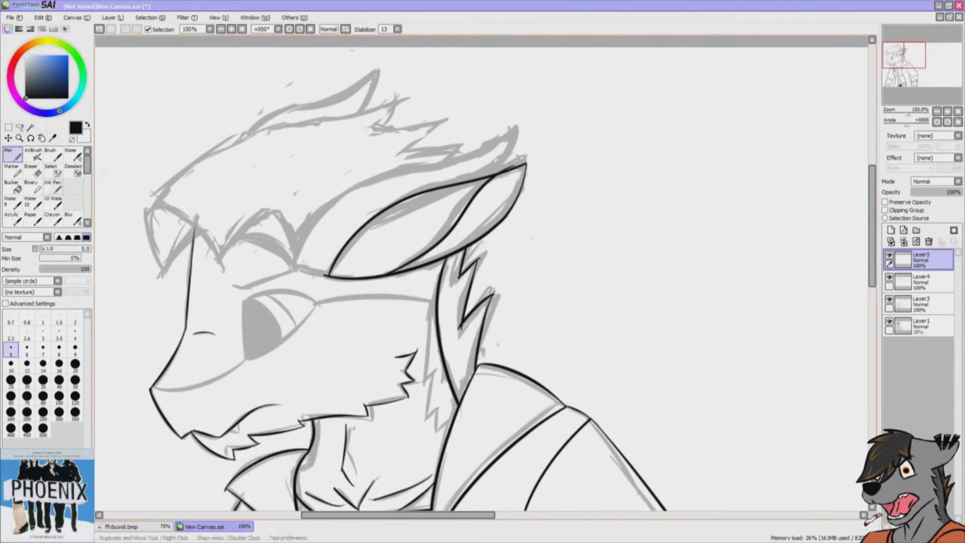
key(ctrl+z)
- Ink the hair's fringe, swept-back lock above the ear and spiky top outline, trimming overshoots and merging the line layers
drag(300, 266, 525, 117)
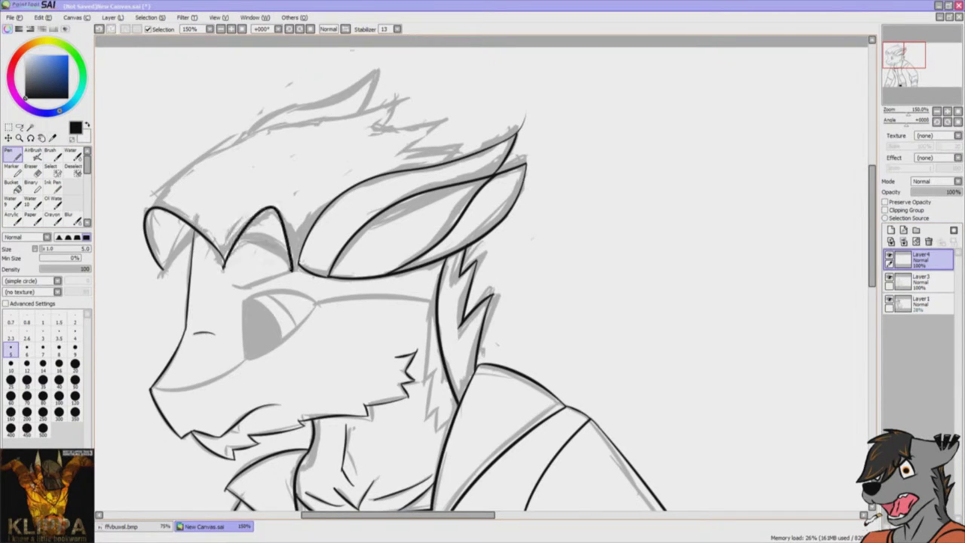
key(ctrl+shift+n)
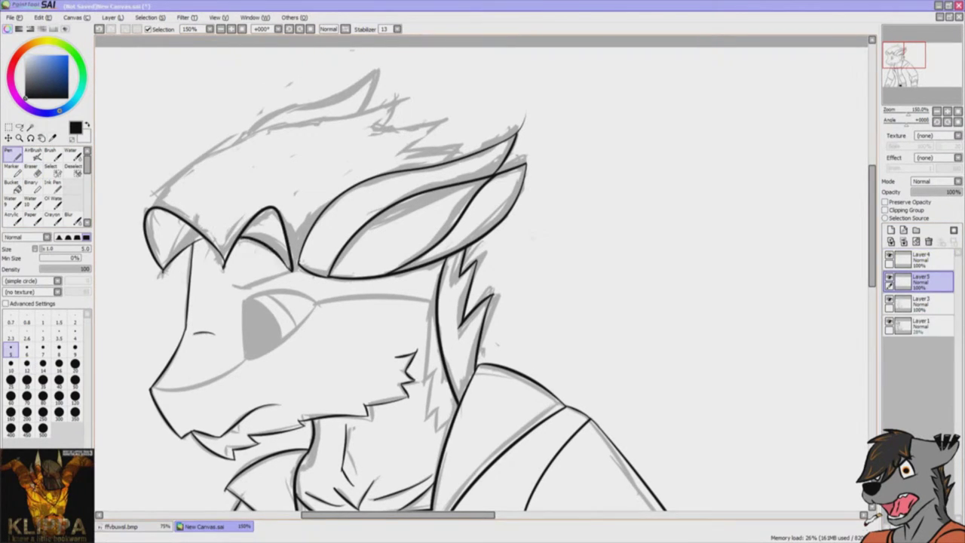
key(ctrl+shift+n)
drag(151, 197, 430, 70)
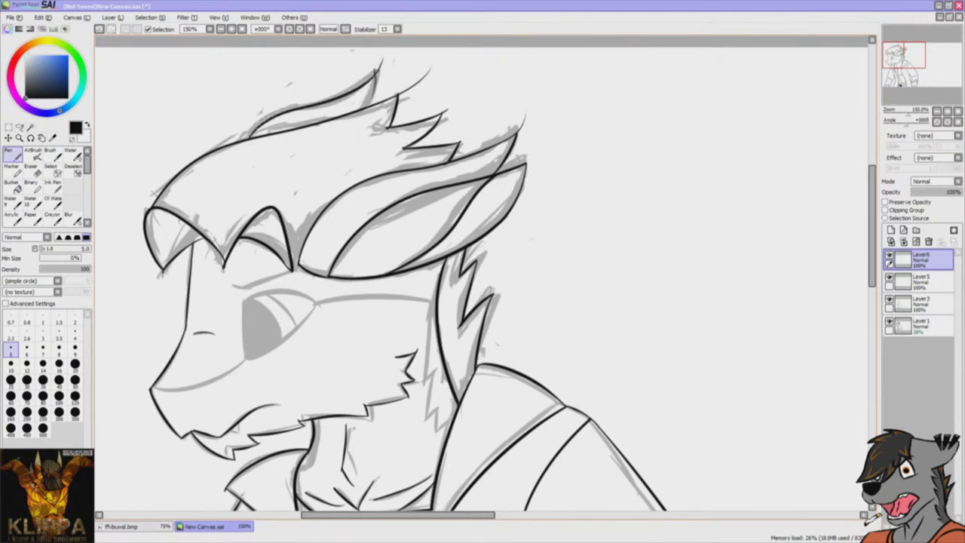
key(ctrl+e)
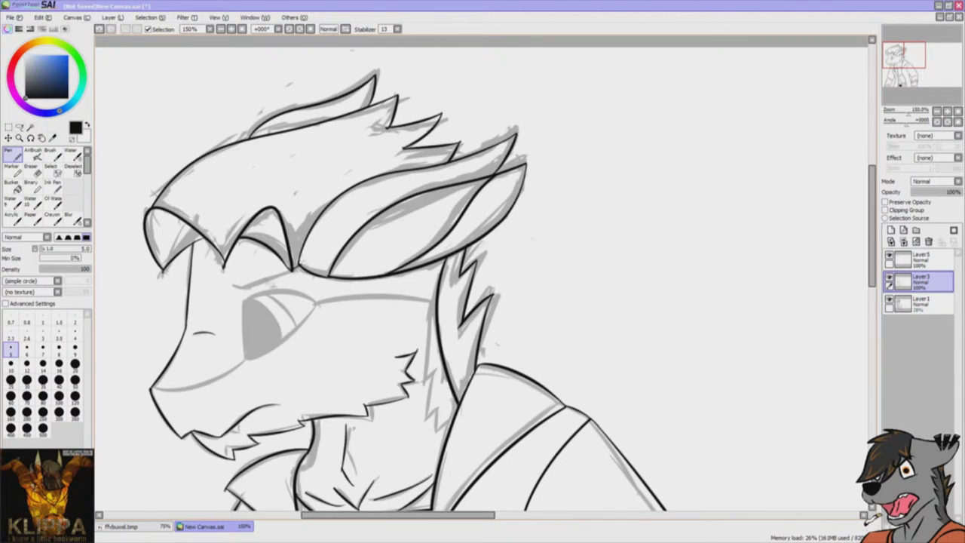
- Ink the eye outline, brow, cheek marking edge and muzzle line, erasing overlapping ends
drag(243, 302, 320, 297)
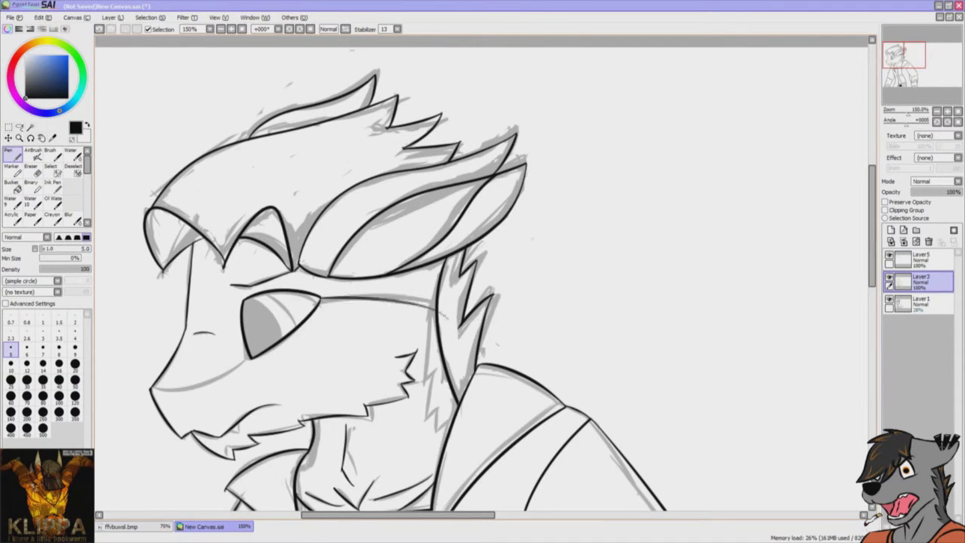
drag(137, 371, 261, 348)
key(e)
- Ink the iris and pupil curves inside the eye on a new layer and fill the pupil black
key(ctrl+shift+n)
key(n)
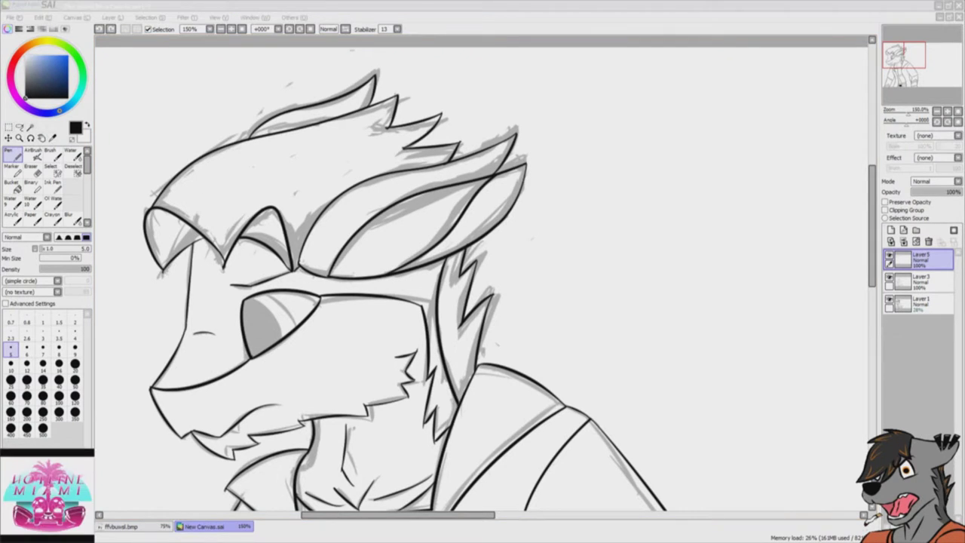
drag(252, 336, 301, 306)
key(e)
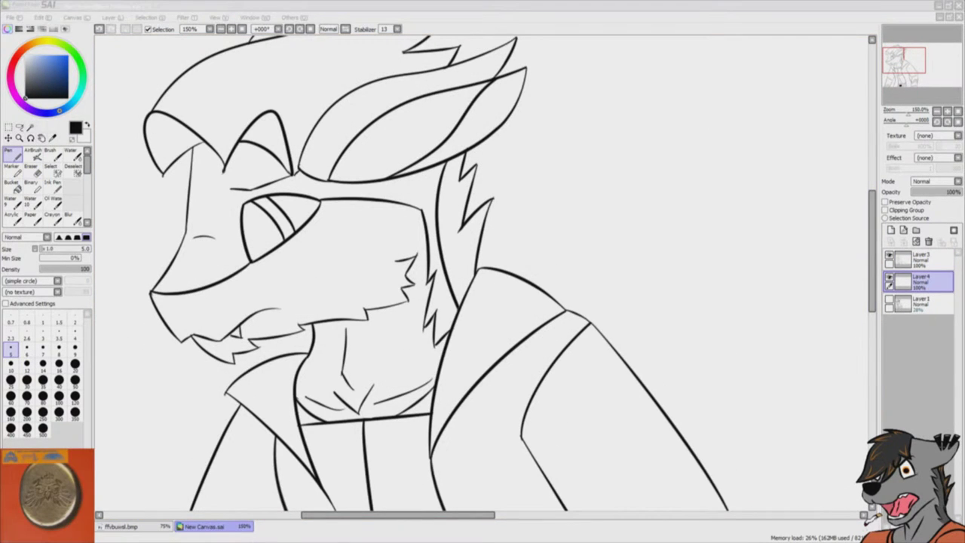
mouse_move(283, 231)
mouse_down()
mouse_move(253, 262)
mouse_move(227, 260)
mouse_up()
key(e)
click(920, 259)
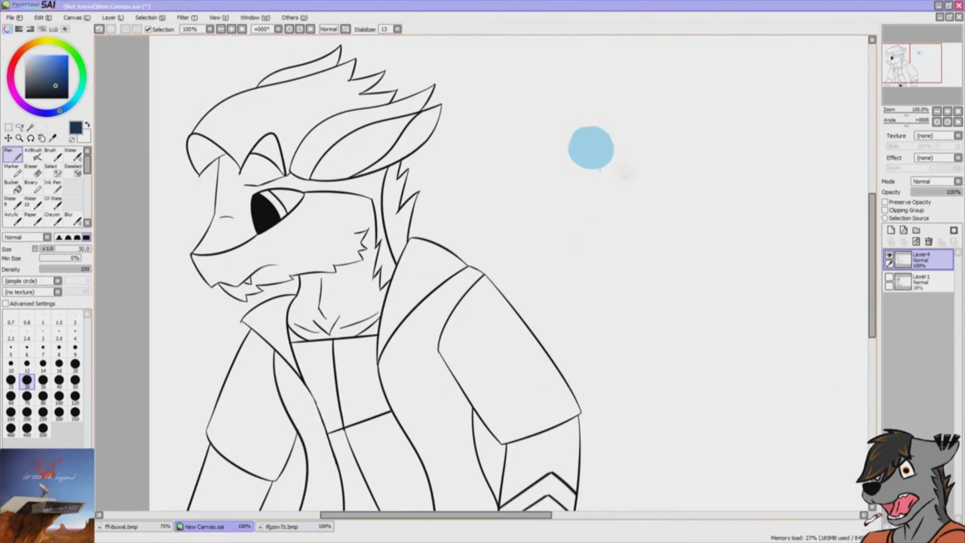
- Sample the reference drawing's colours into swatches beside the character, and fill the upper face and ear with light blue
click(281, 526)
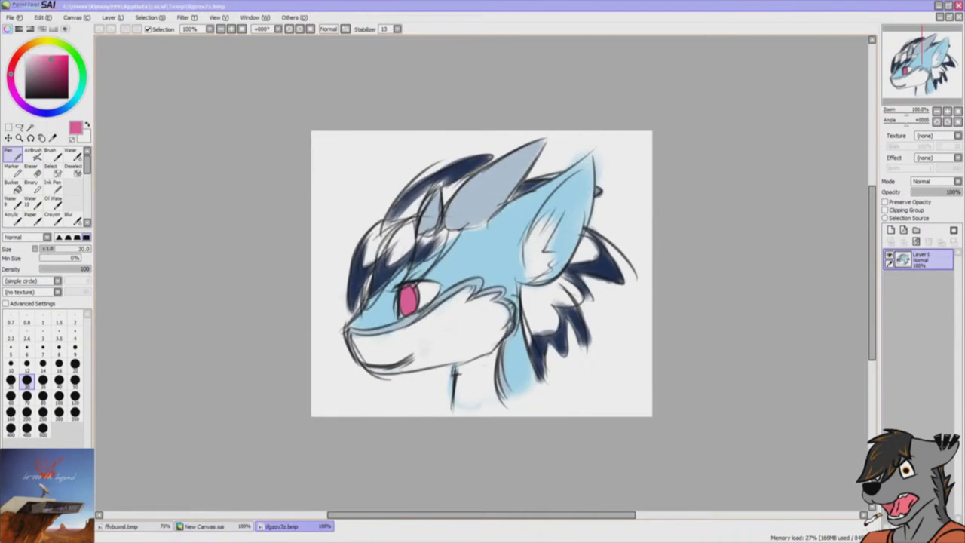
click(203, 526)
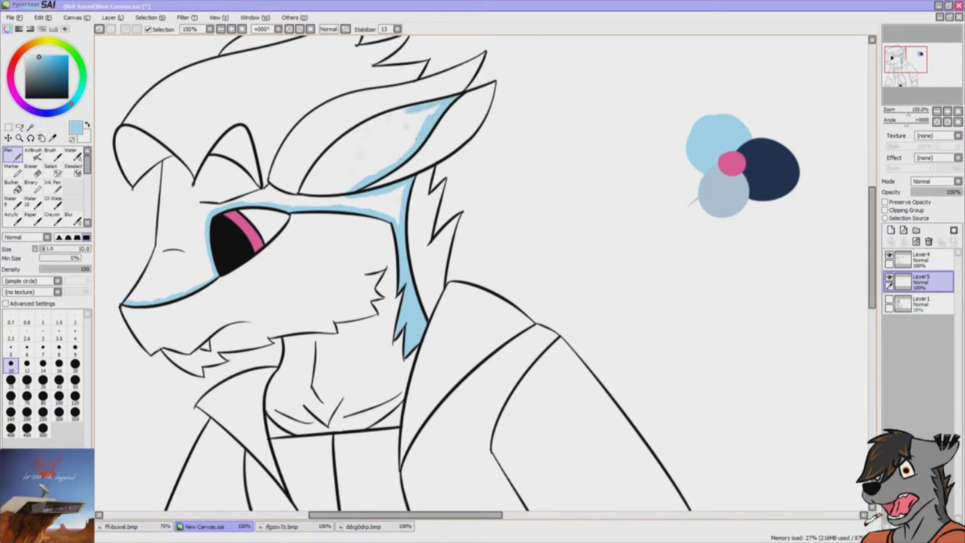
drag(127, 300, 167, 160)
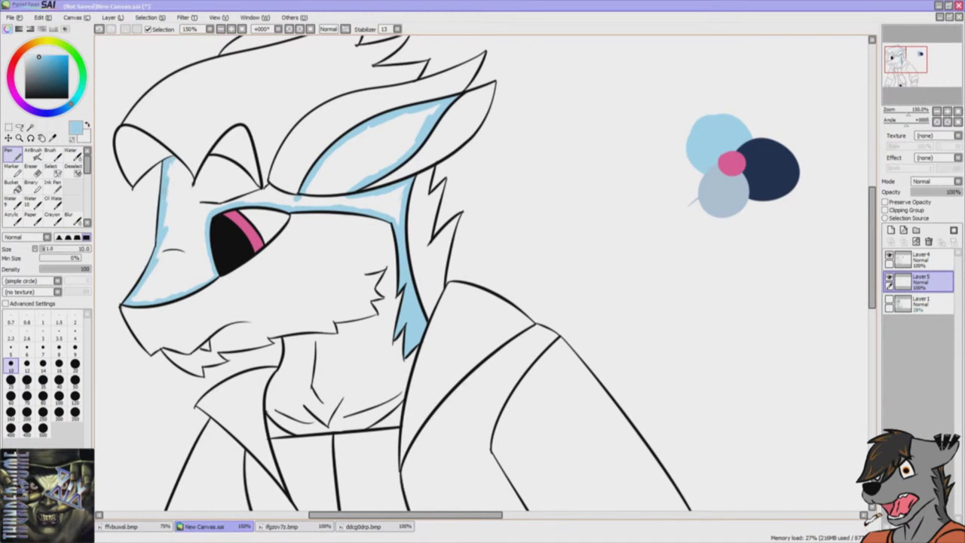
click(260, 193)
click(377, 143)
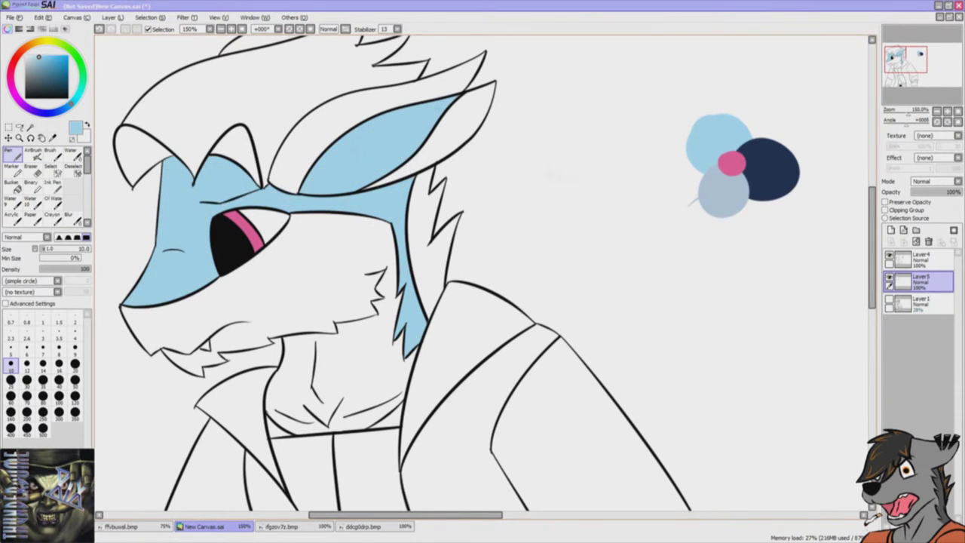
- Paint the spiky tips and upper edge of the hair with the navy swatch colour
alt+click(769, 170)
scroll(483, 271, up, 3)
drag(202, 160, 323, 159)
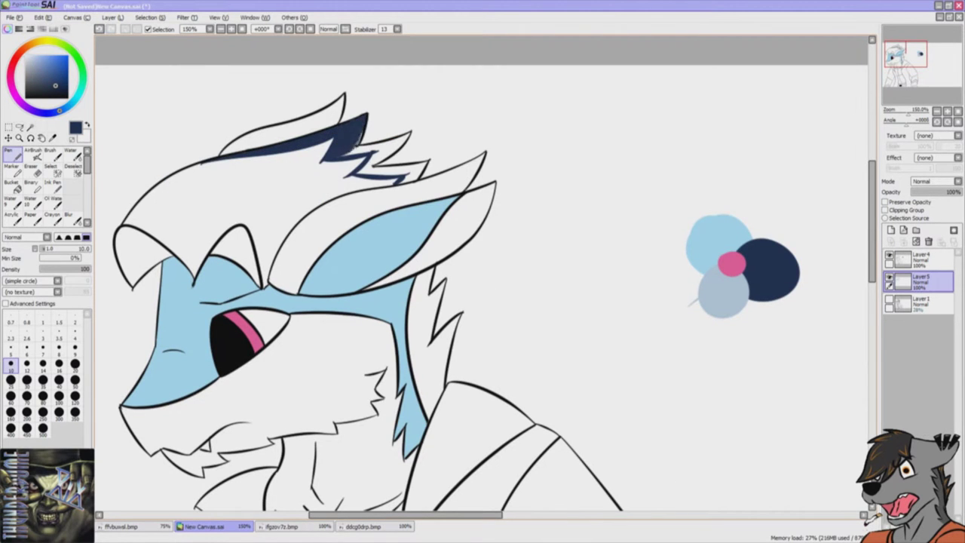
mouse_move(204, 160)
mouse_down()
mouse_move(332, 154)
mouse_move(404, 179)
mouse_up()
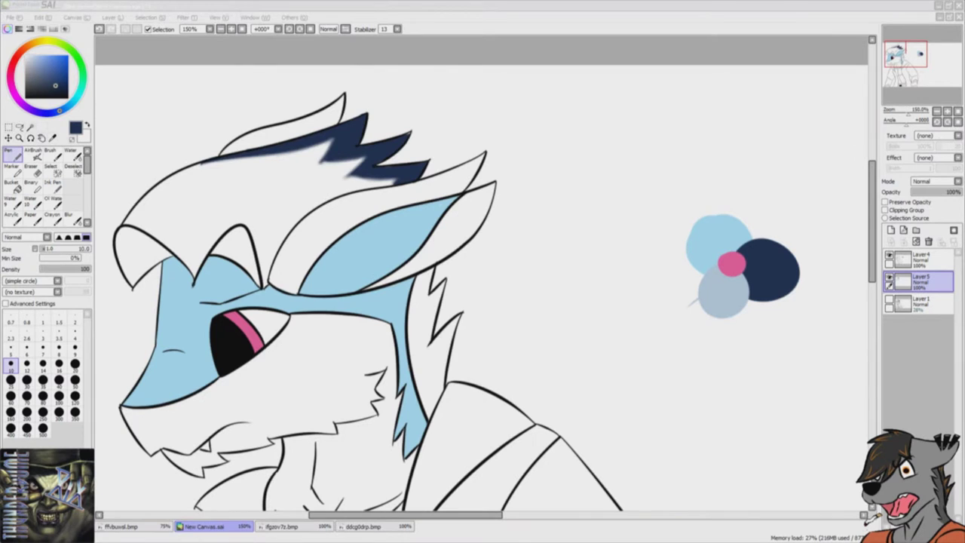
- Paint the outer spikes of the fur behind the neck navy, checking the placement against the reference drawing
drag(427, 300, 435, 403)
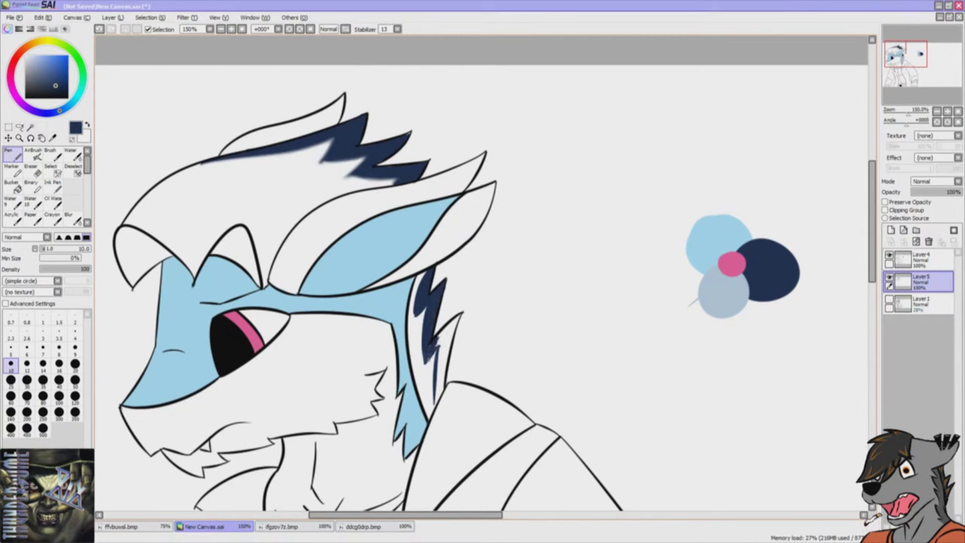
mouse_move(453, 331)
mouse_down()
mouse_move(443, 390)
mouse_move(448, 367)
mouse_up()
drag(424, 308, 433, 408)
click(362, 527)
click(204, 526)
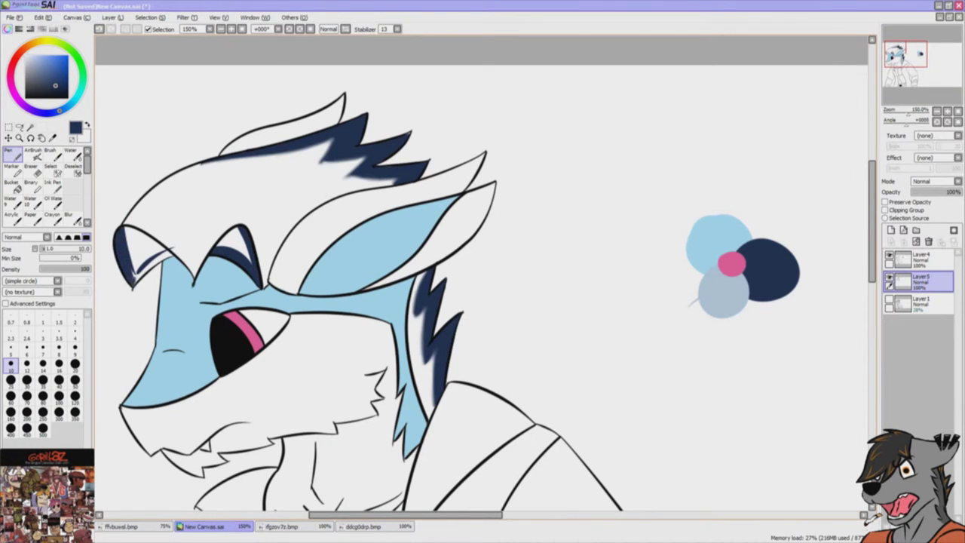
- Paint navy shading along the edges of the two curled fringe locks and blend it into the white
drag(133, 253, 172, 284)
click(72, 217)
drag(218, 247, 250, 261)
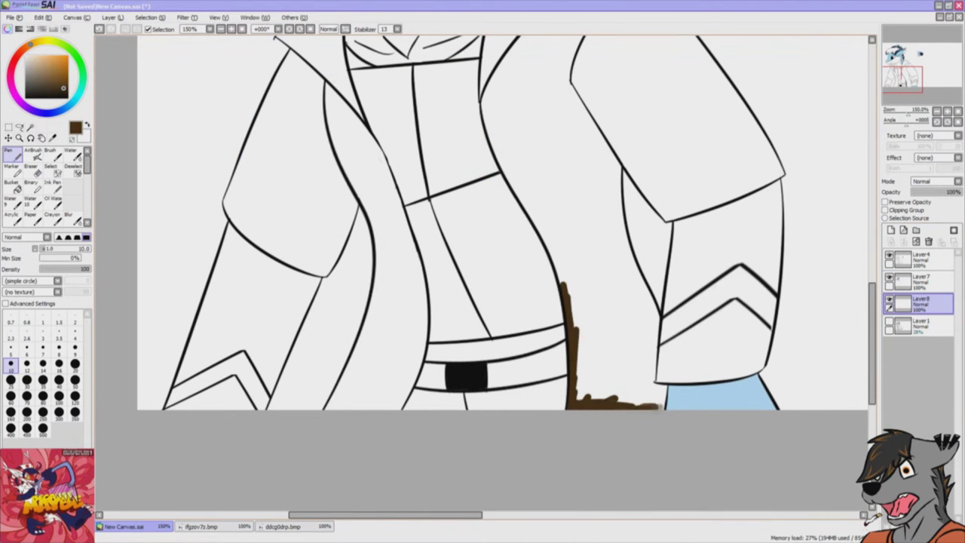
- Outline the jacket half with the hood and near sleeve in dark brown and fill it with the same brown
drag(660, 403, 613, 173)
scroll(503, 272, up, 3)
drag(679, 151, 764, 301)
scroll(503, 272, up, 4)
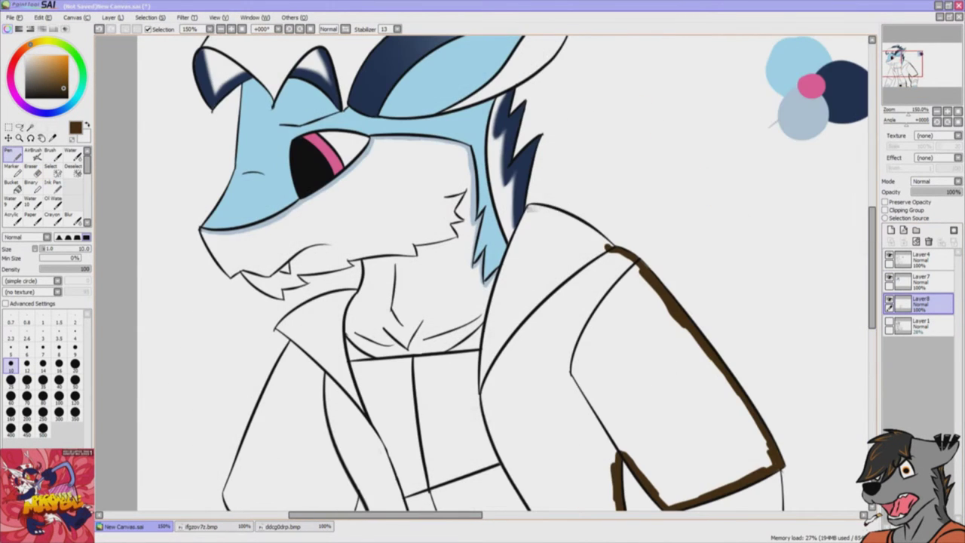
scroll(503, 272, down, 5)
click(11, 182)
click(641, 196)
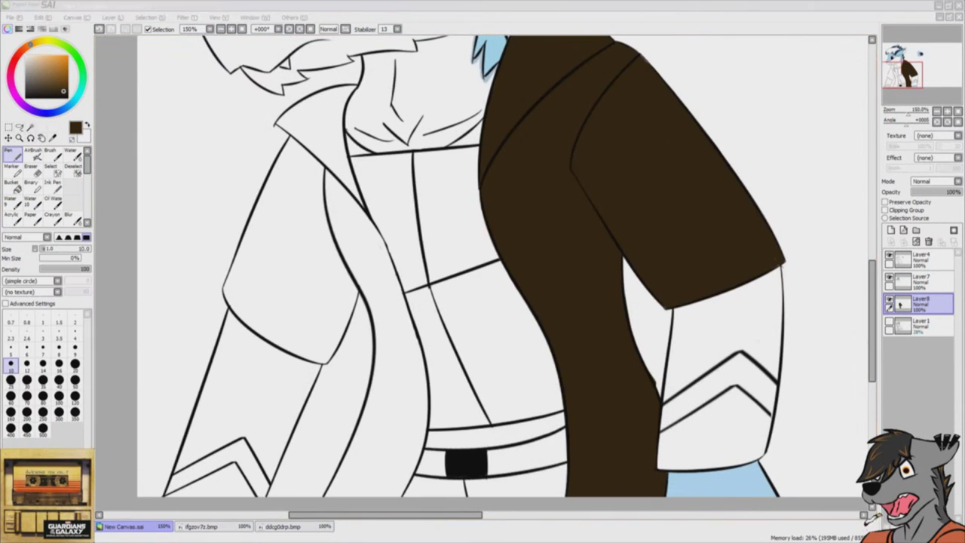
- Outline the other jacket half, including its collar and short sleeve, in dark brown and fill it
mouse_move(349, 162)
mouse_down()
mouse_move(379, 239)
mouse_move(411, 475)
mouse_up()
drag(379, 317, 331, 492)
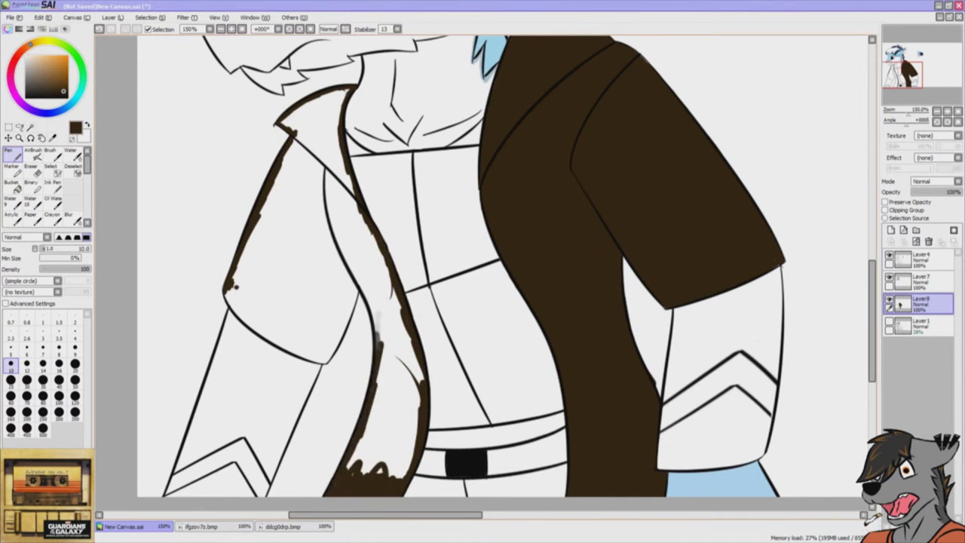
drag(249, 188, 393, 422)
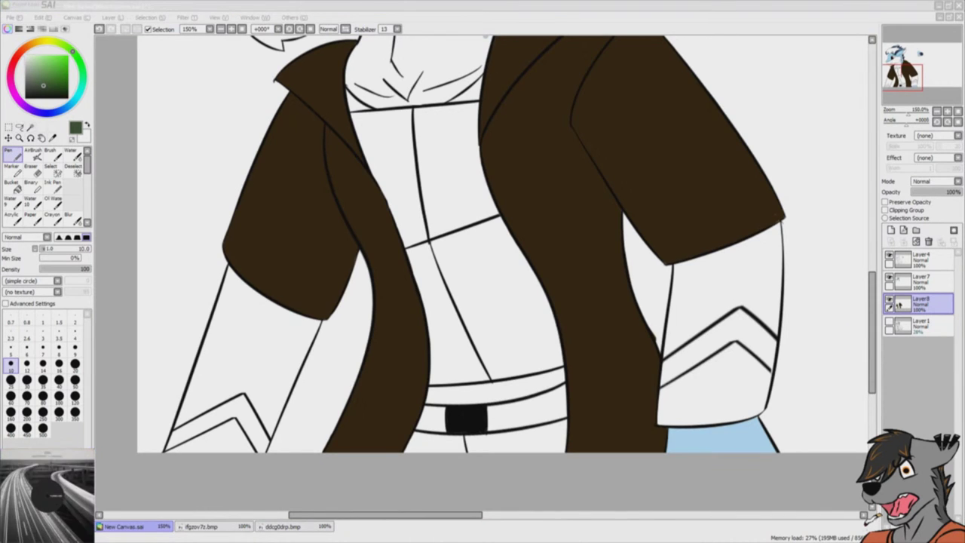
- Outline the near forearm sleeve on a new layer and fill it with dark green
click(891, 230)
mouse_move(780, 228)
mouse_down()
mouse_move(675, 264)
mouse_move(661, 421)
mouse_up()
click(720, 287)
- Fill the sleeve chevrons with gold on a new layer, and fill the far forearm sleeve green on the green sleeve layer
click(891, 230)
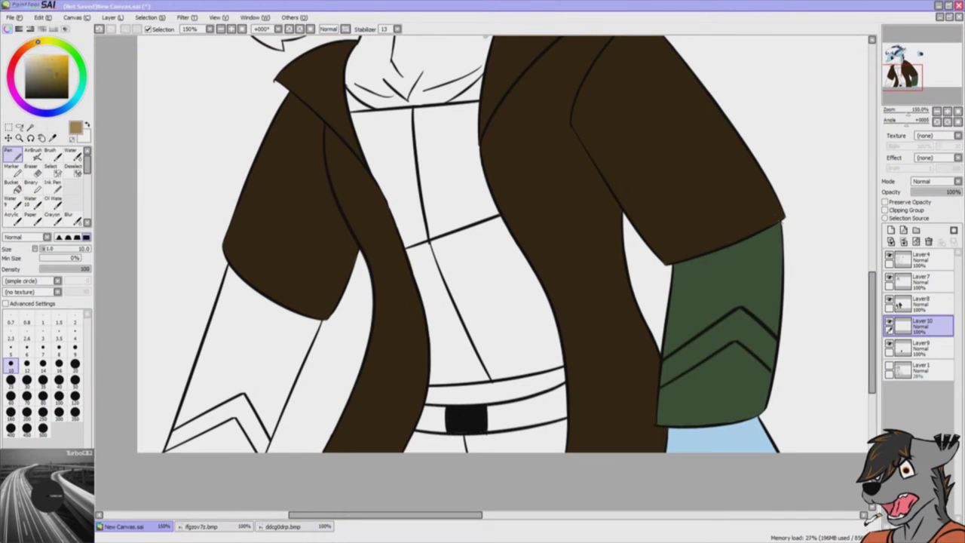
key(ctrl+z)
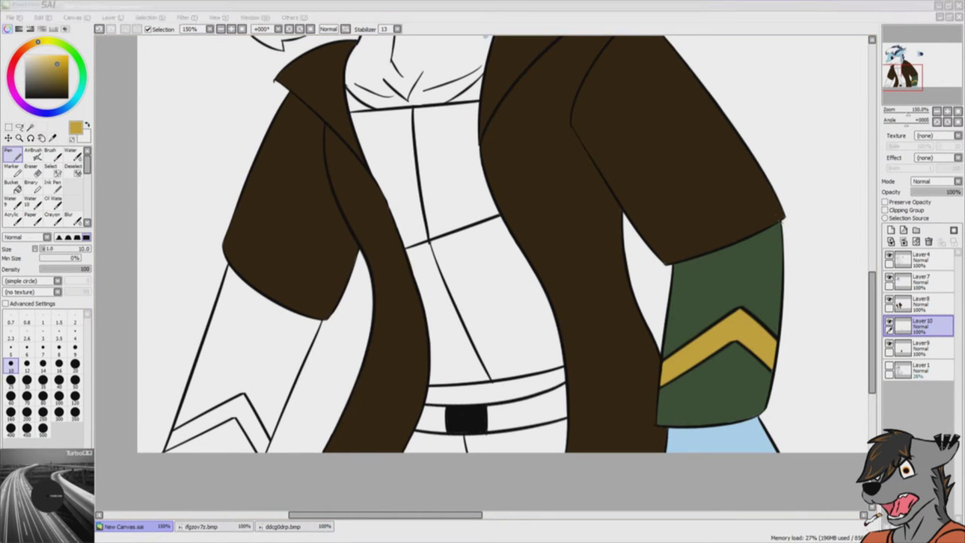
click(11, 184)
click(721, 286)
click(921, 347)
click(218, 422)
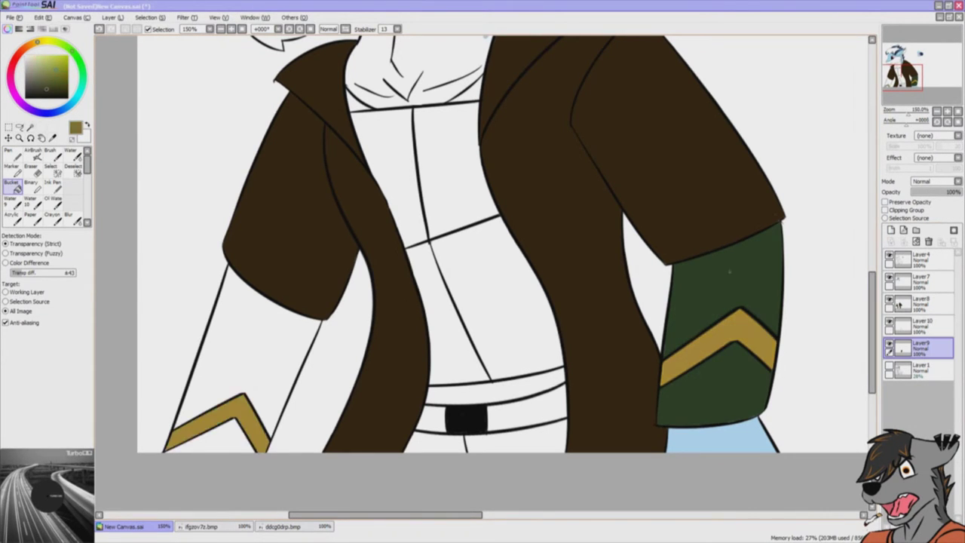
- Fill the shirt with dark grey and the undershirt strips at its neck and hem with beige on a new layer
scroll(483, 272, up, 3)
click(453, 302)
click(892, 230)
scroll(483, 272, down, 4)
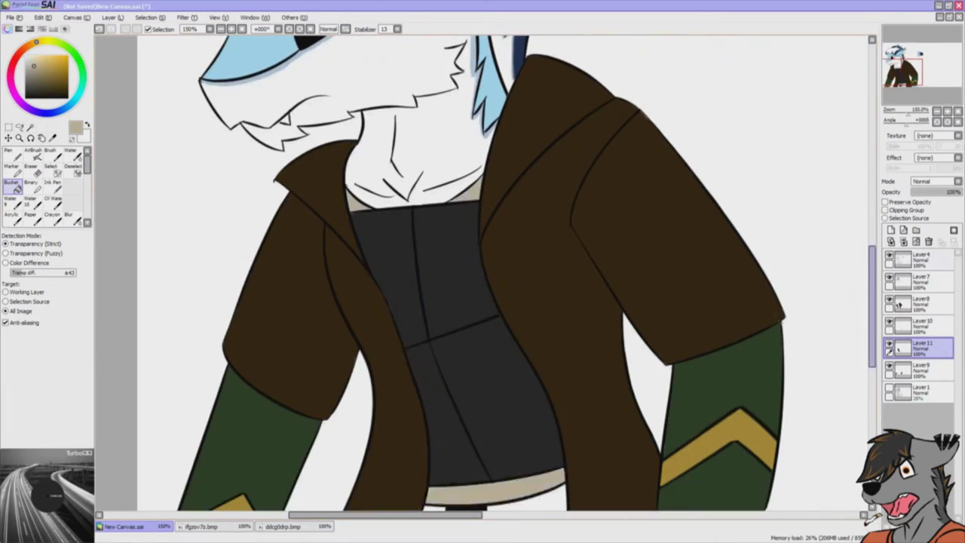
scroll(483, 272, up, 10)
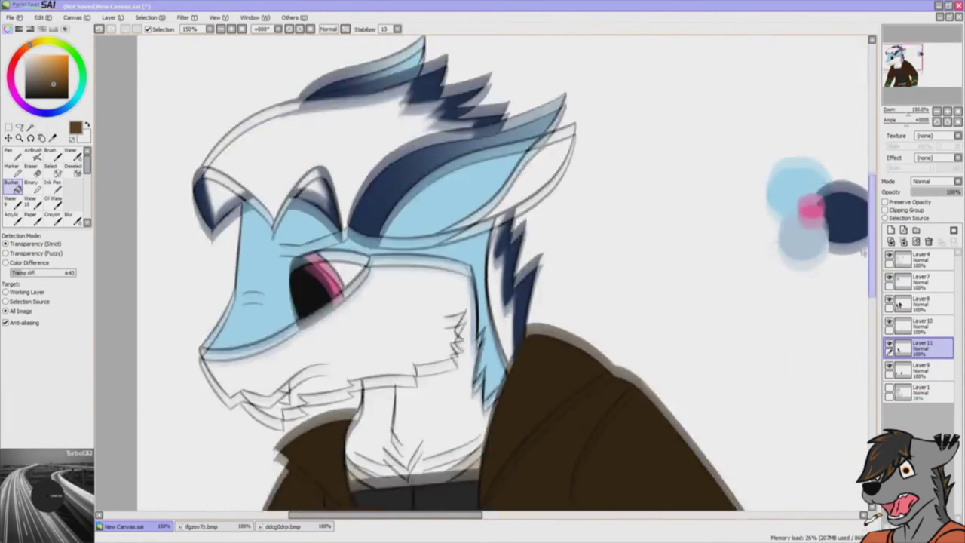
- Group the colour layers in a folder named Color and reorder them so the jacket layer sits above the clothing layers
click(920, 280)
key(minus)
drag(921, 324, 920, 301)
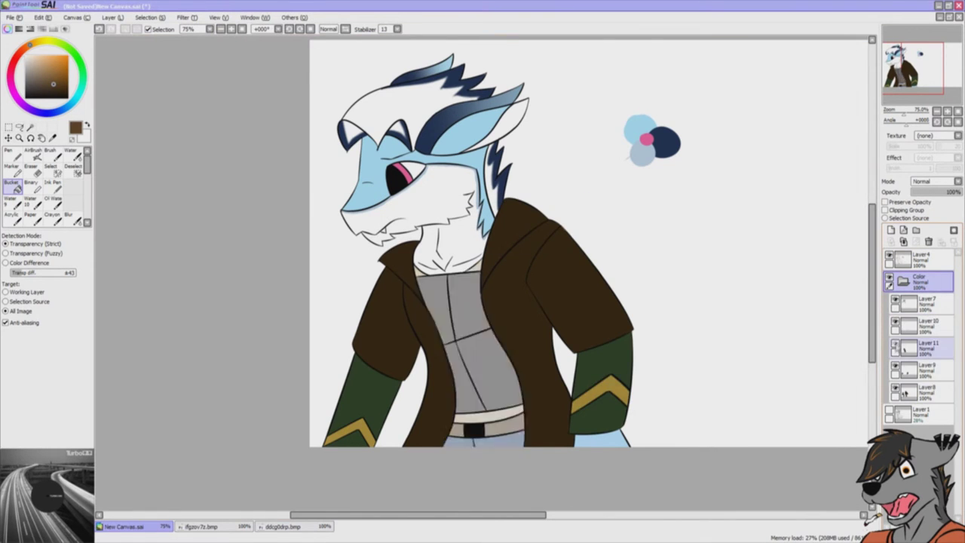
drag(921, 370, 920, 324)
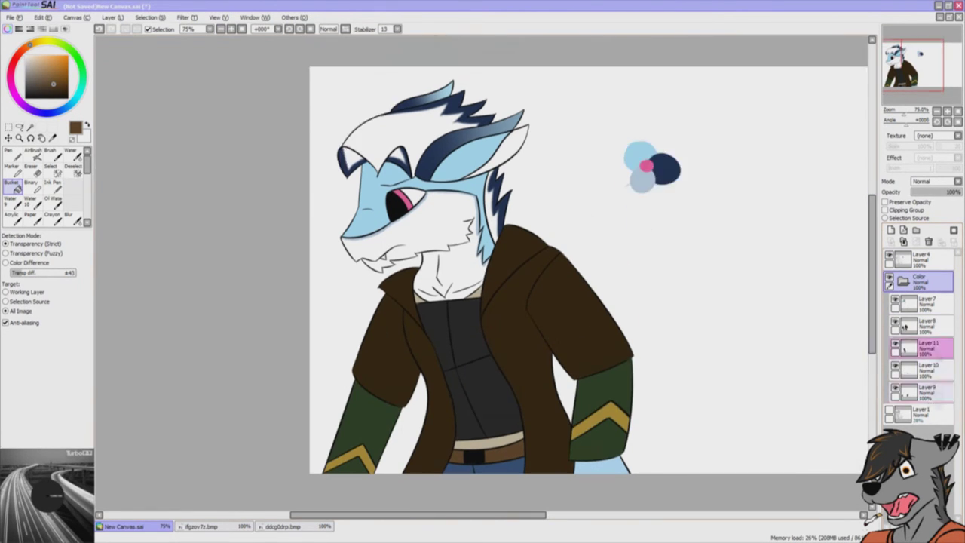
- Erase the colour swatches beside the character
scroll(588, 257, up, 2)
click(32, 170)
click(920, 259)
drag(638, 132, 668, 151)
click(903, 281)
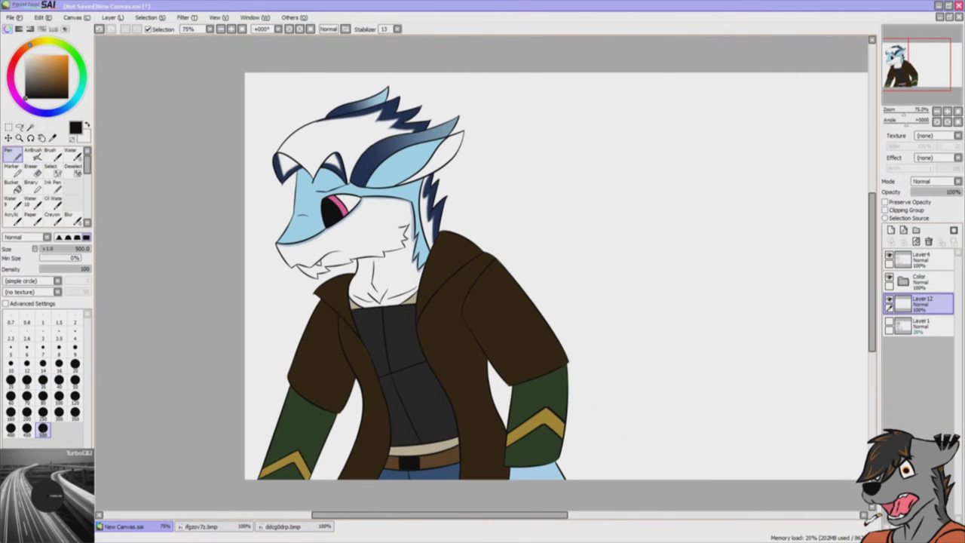
- Paint the empty half of the canvas beside the character solid black on its own layer
key(minus)
key(minus)
click(11, 155)
mouse_move(551, 211)
mouse_down()
mouse_move(550, 340)
mouse_move(611, 332)
mouse_up()
key(plus)
- Paint the background behind the character pale blue on a new layer below the Color folder
click(891, 230)
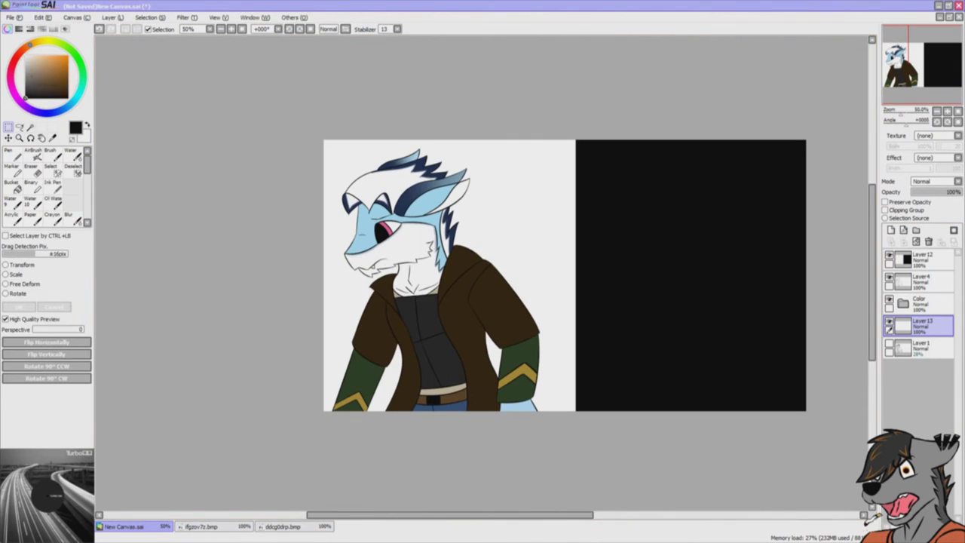
click(33, 59)
drag(362, 174, 291, 410)
key(plus)
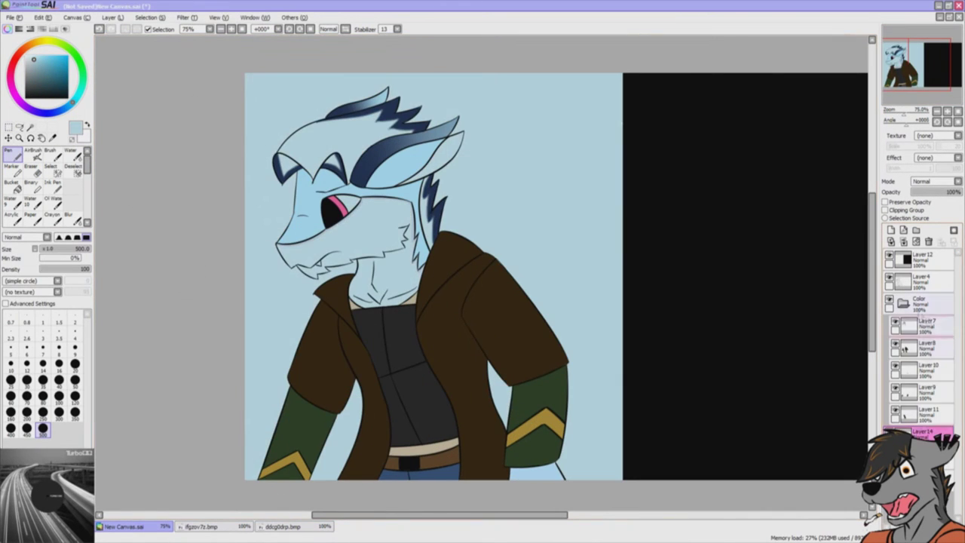
- Fill the character's face, neck, hair, ear and eye white on a layer inside the Color folder
key(plus)
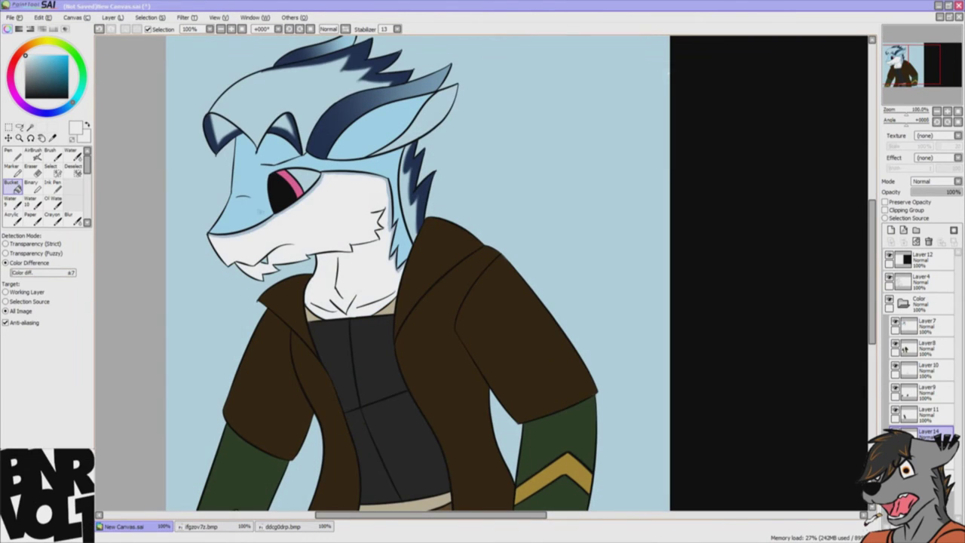
key(n)
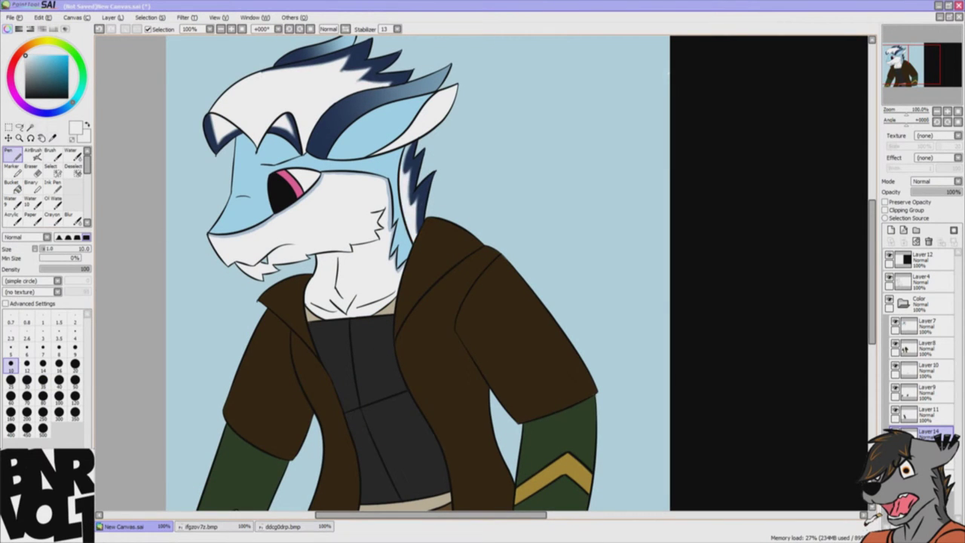
- Airbrush soft white clouds and thin streaks over the pale blue background behind the character
scroll(483, 272, down, 5)
key(minus)
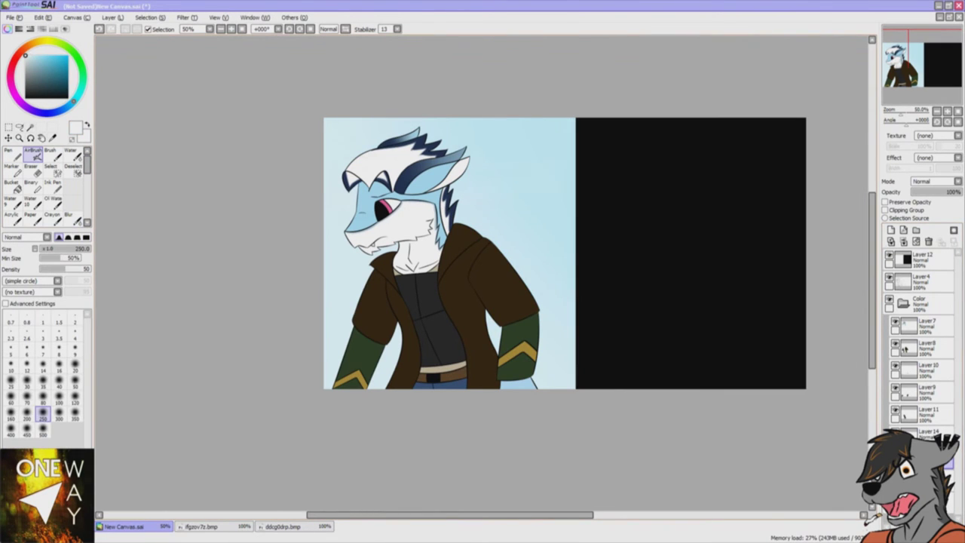
key(plus)
click(11, 380)
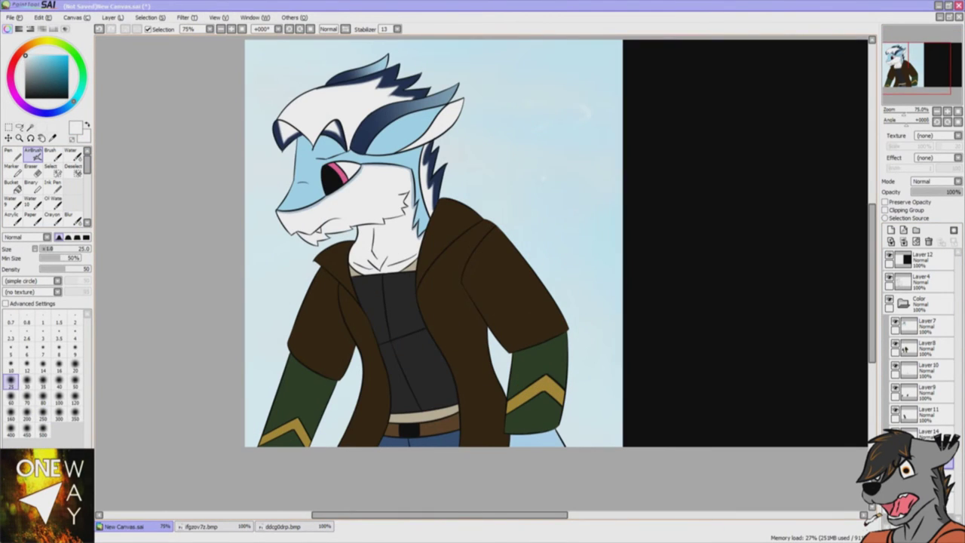
key(n)
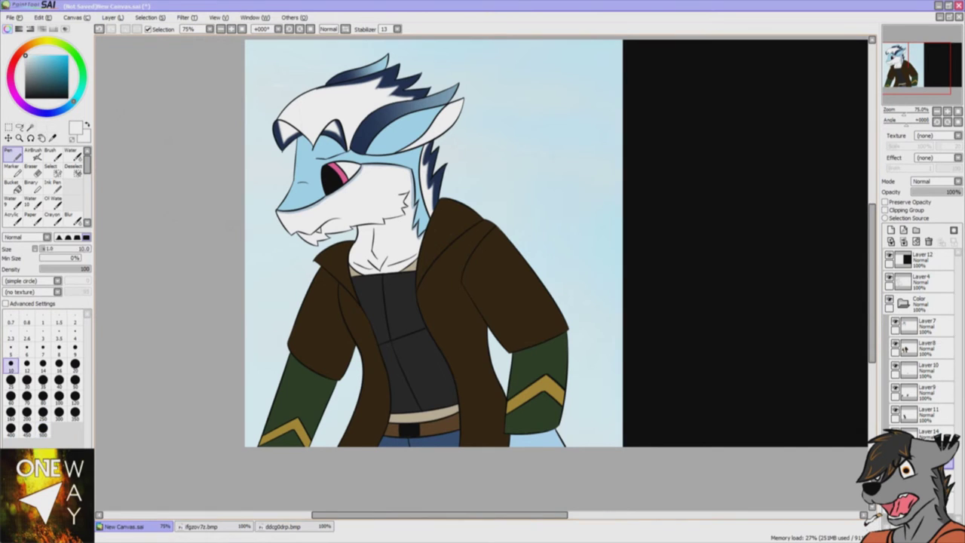
key(b)
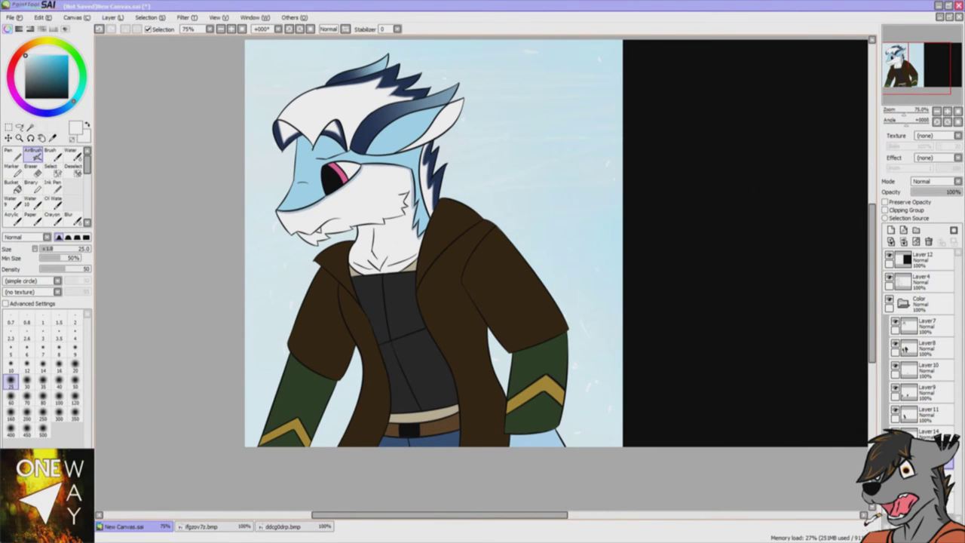
key(a)
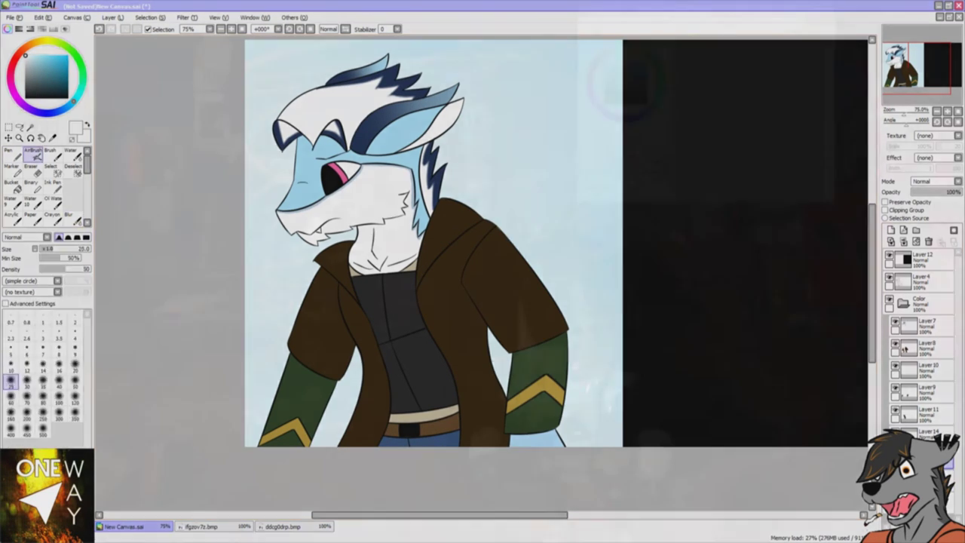
- Airbrush diagonal white wind streaks across the character's jacket, shirt and head on a new layer above the line art
key(ctrl+shift+n)
drag(300, 308, 513, 239)
key(b)
drag(285, 365, 540, 258)
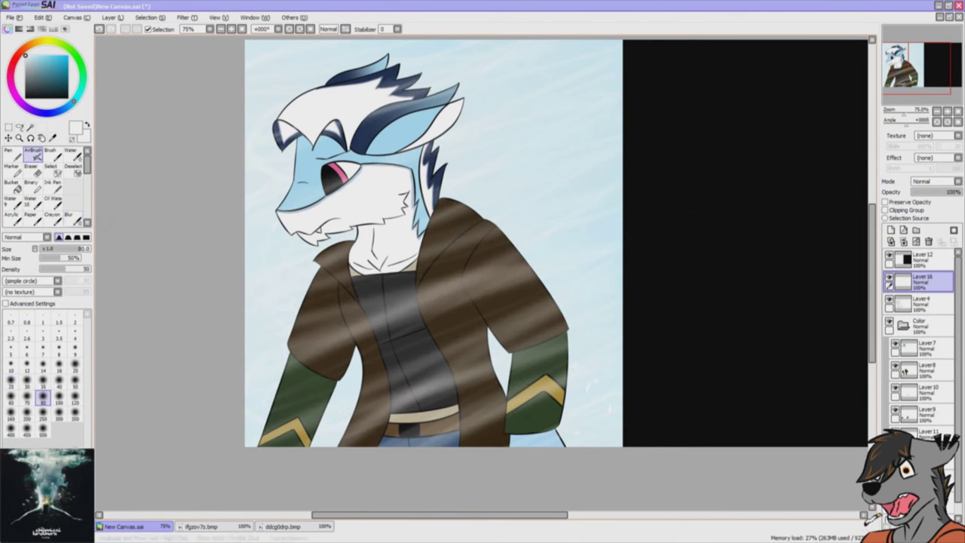
drag(277, 396, 551, 280)
drag(287, 218, 430, 113)
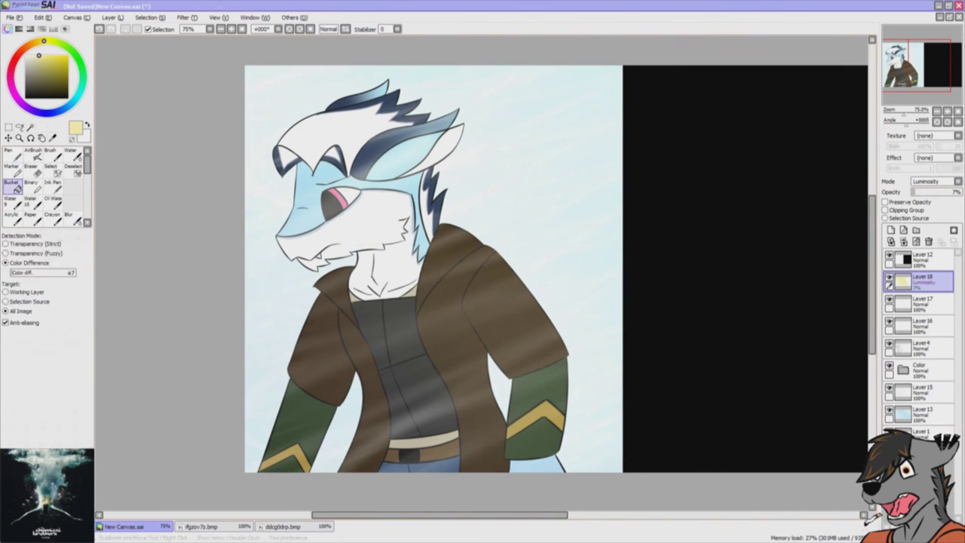
- Shade the neck below the jaw and the jacket under its collar in blue on a Multiply layer at 39% opacity
key(n)
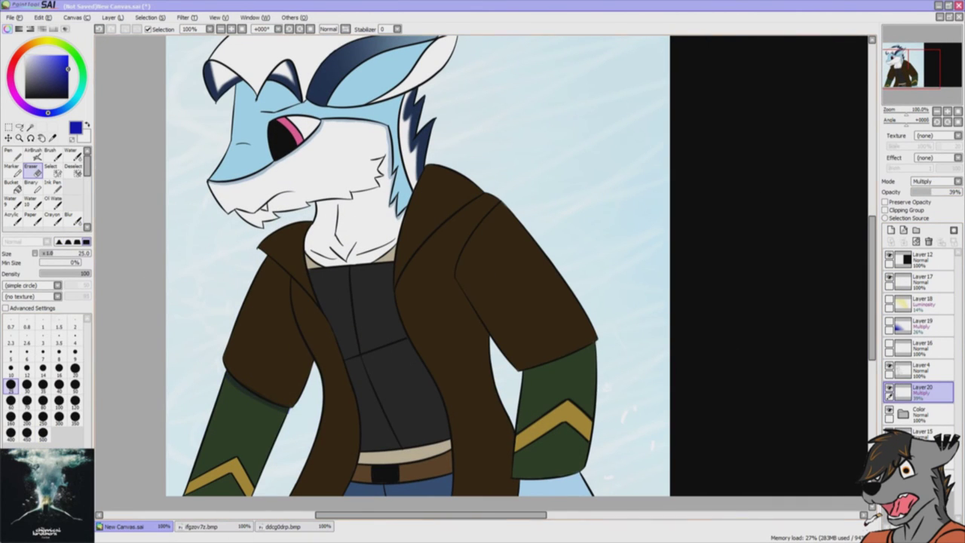
key(n)
mouse_move(383, 186)
mouse_down()
mouse_move(306, 252)
mouse_move(382, 188)
mouse_up()
key(ctrl+plus)
drag(159, 226, 219, 249)
key(e)
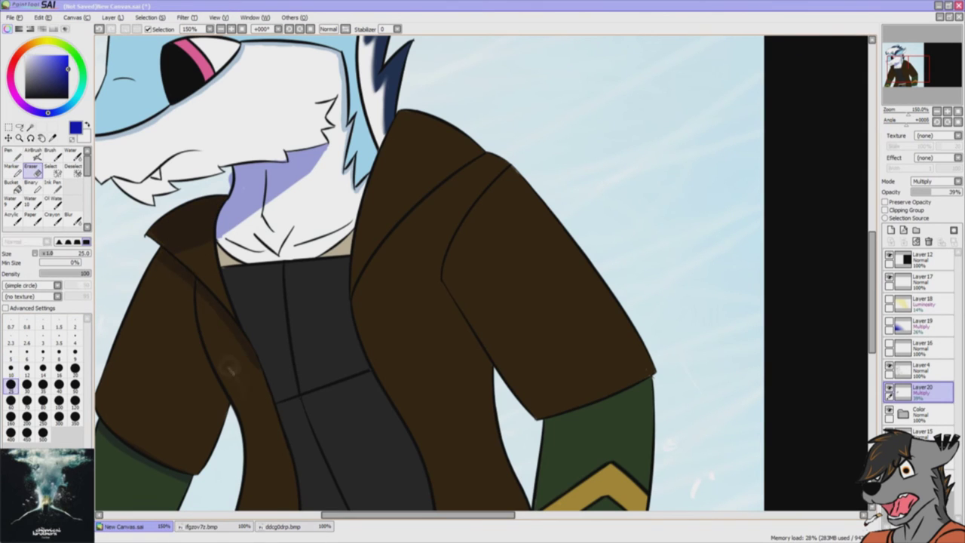
- Shade the inner side of the hood beside the neck and the lower edge of the ear
key(n)
drag(385, 201, 368, 262)
scroll(430, 271, up, 4)
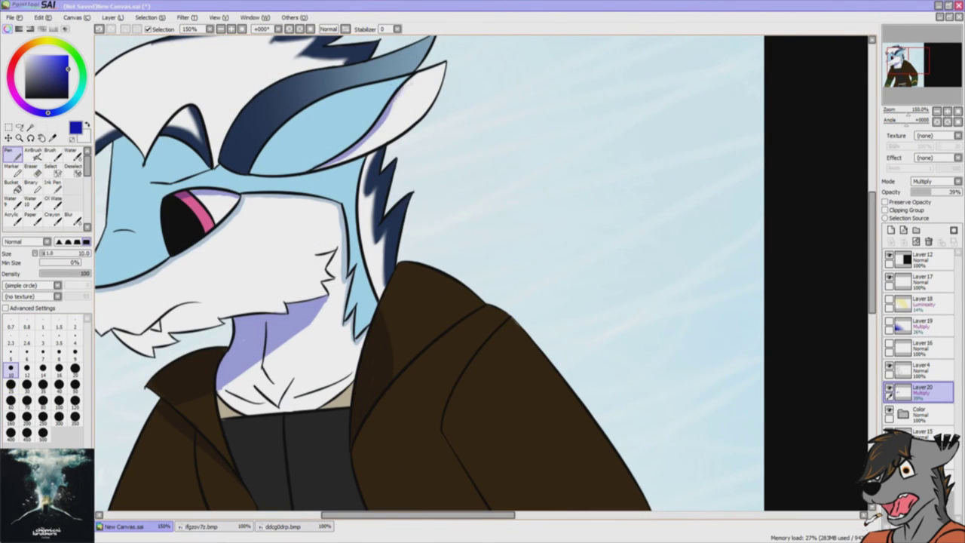
- Shade the forehead beneath the fringe, the two curled fringe locks and the inside of the mouth
scroll(483, 272, left, 4)
drag(351, 161, 261, 157)
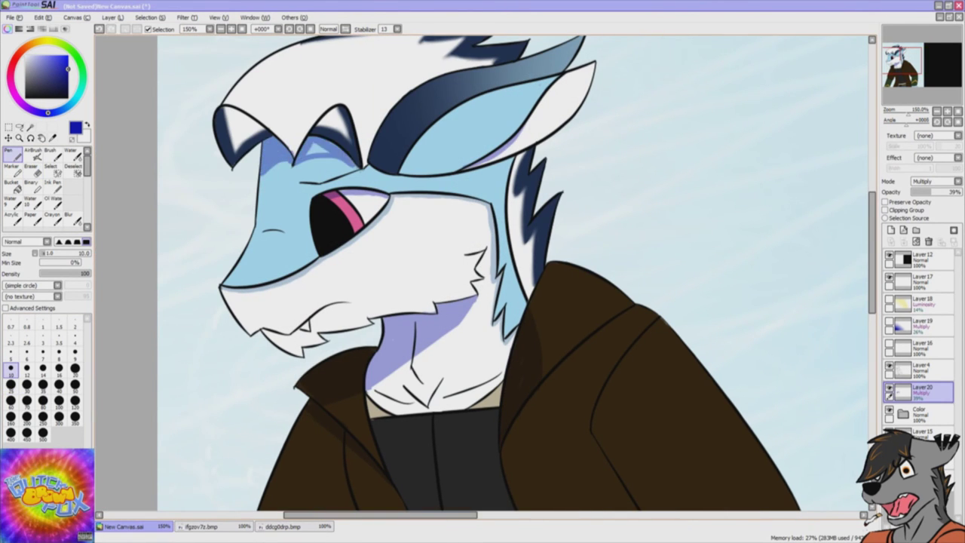
drag(220, 111, 266, 157)
drag(295, 111, 335, 154)
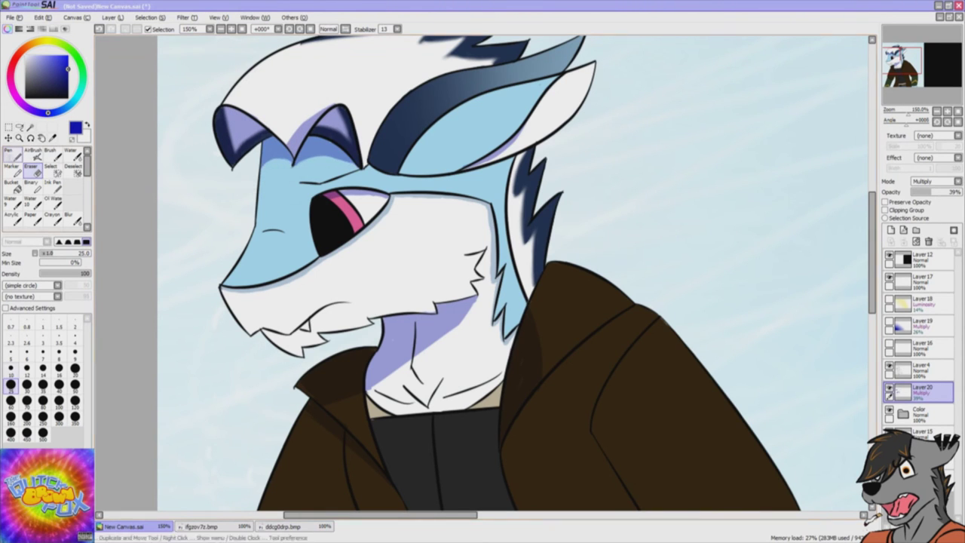
drag(309, 311, 326, 317)
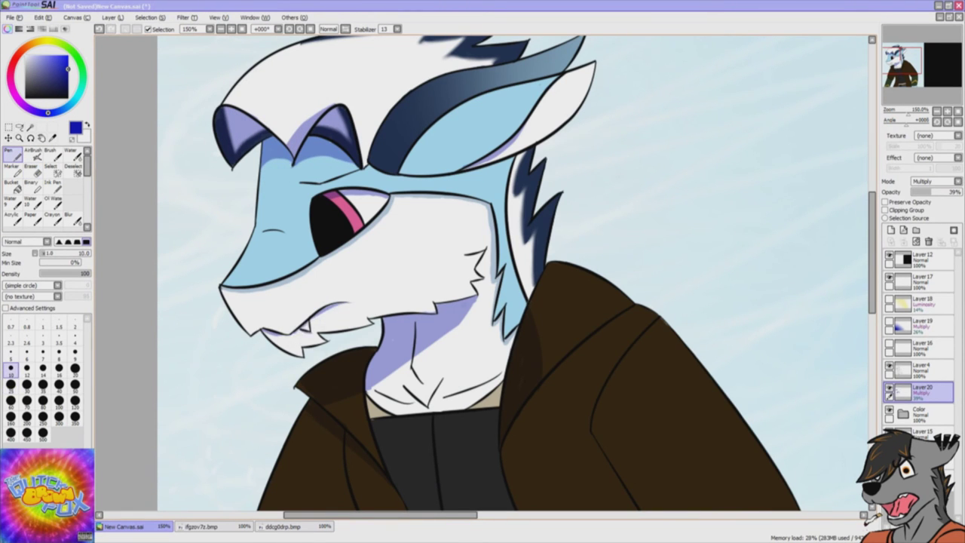
- Shade the shirt, belt and jeans along the open jacket's edge, plus the areas beneath the near short sleeve
scroll(317, 335, down, 8)
drag(555, 451, 575, 326)
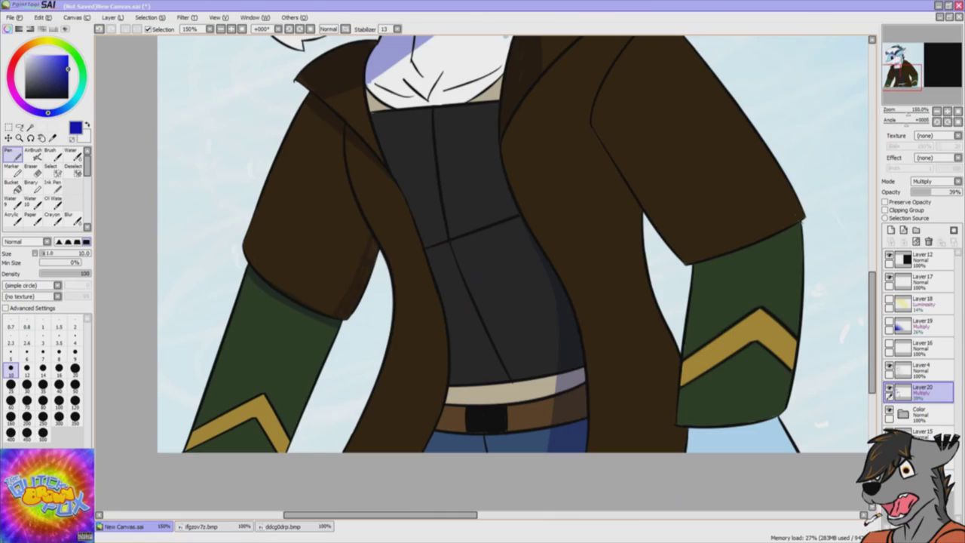
scroll(513, 241, up, 3)
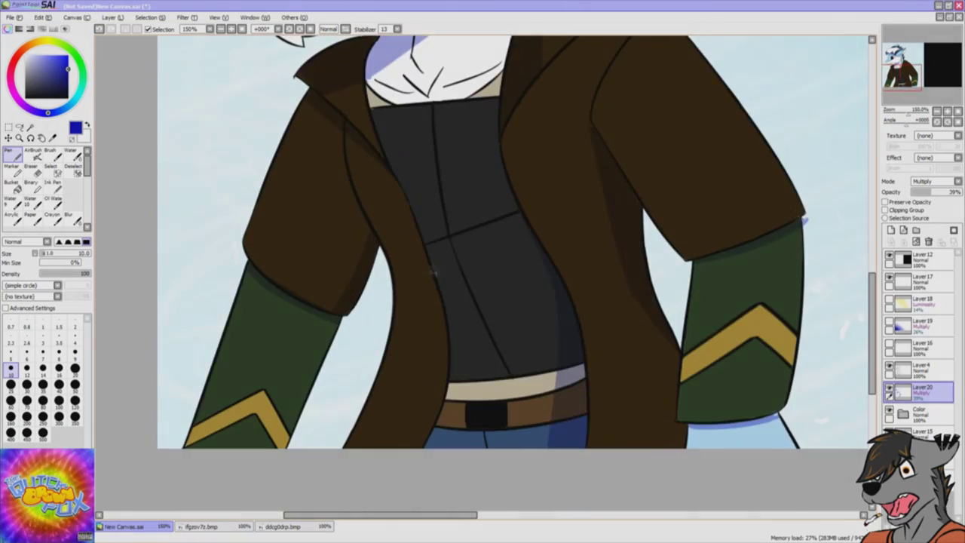